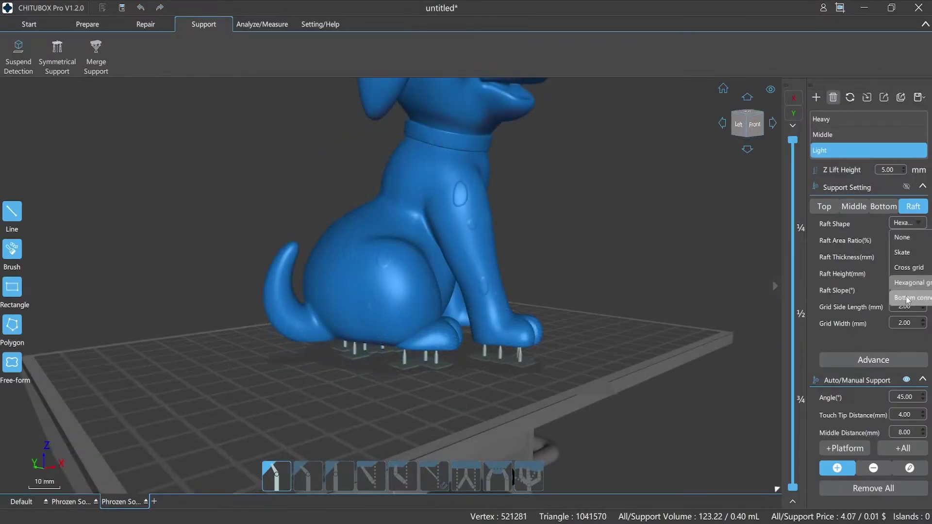
Step: Set the Light support preset's raft shape to the "Bottom conn..." option and view the raft under the model
click(911, 298)
middle_drag(695, 359, 542, 361)
scroll(542, 360, down, 2)
mouse_move(579, 354)
right_down()
mouse_move(523, 358)
mouse_move(569, 355)
right_up()
Step: Place four individual supports on the model with manual support placement
click(465, 194)
click(503, 145)
click(486, 166)
click(429, 171)
scroll(567, 346, down, 3)
mouse_move(566, 345)
right_down()
mouse_move(460, 359)
mouse_move(585, 363)
mouse_move(567, 363)
right_up()
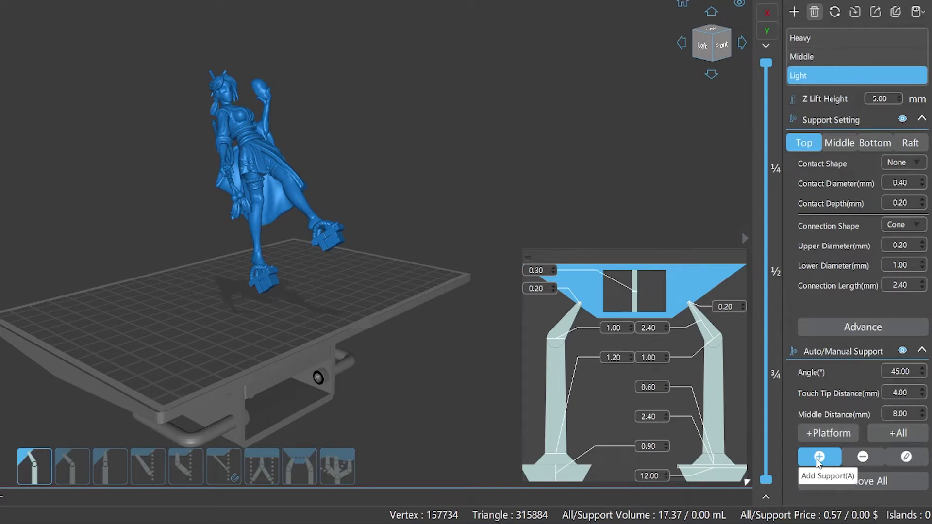
Step: Manually place seven light supports on the underside of the figure's raised sandal, including a row along its sole block
right_drag(322, 273, 318, 209)
scroll(314, 223, up, 4)
scroll(313, 222, up, 5)
click(325, 155)
click(349, 193)
click(387, 139)
click(392, 155)
click(399, 170)
click(406, 184)
click(411, 200)
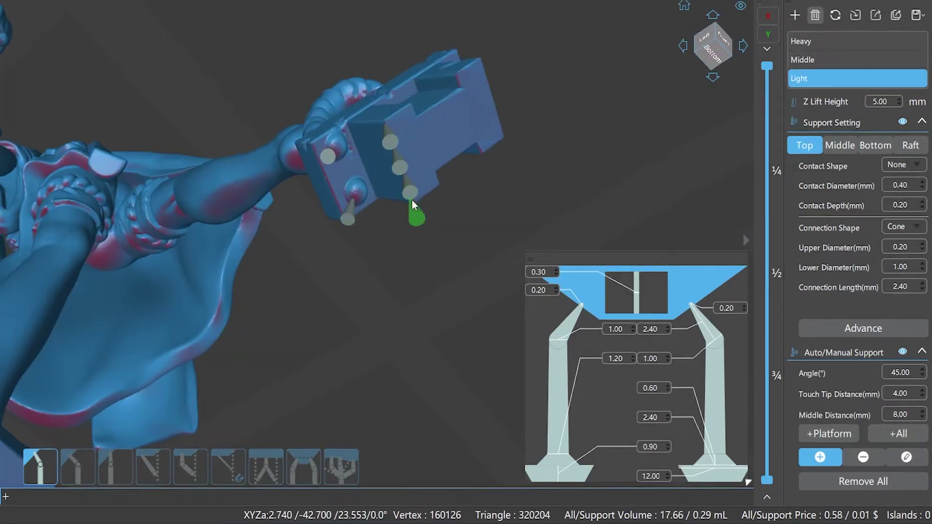
scroll(412, 200, down, 3)
right_drag(367, 331, 368, 379)
scroll(406, 359, down, 4)
right_drag(449, 367, 478, 277)
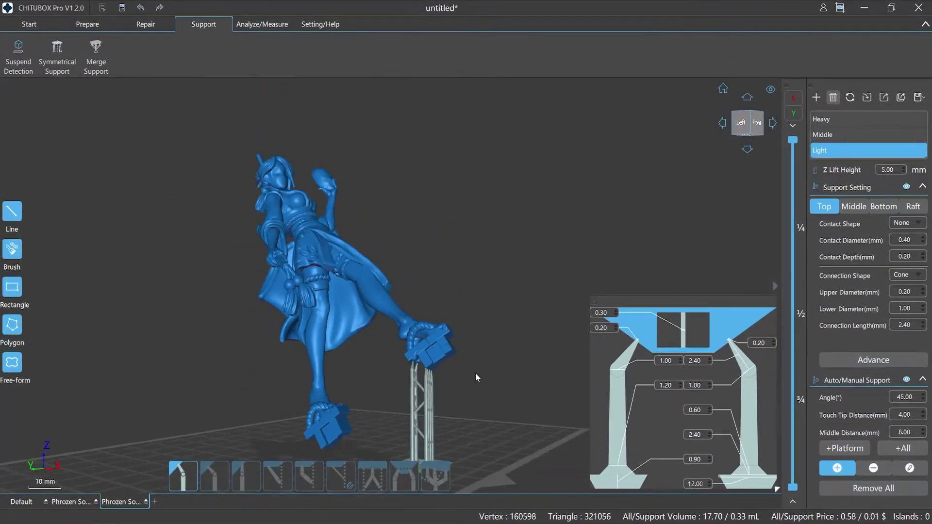
drag(505, 292, 500, 349)
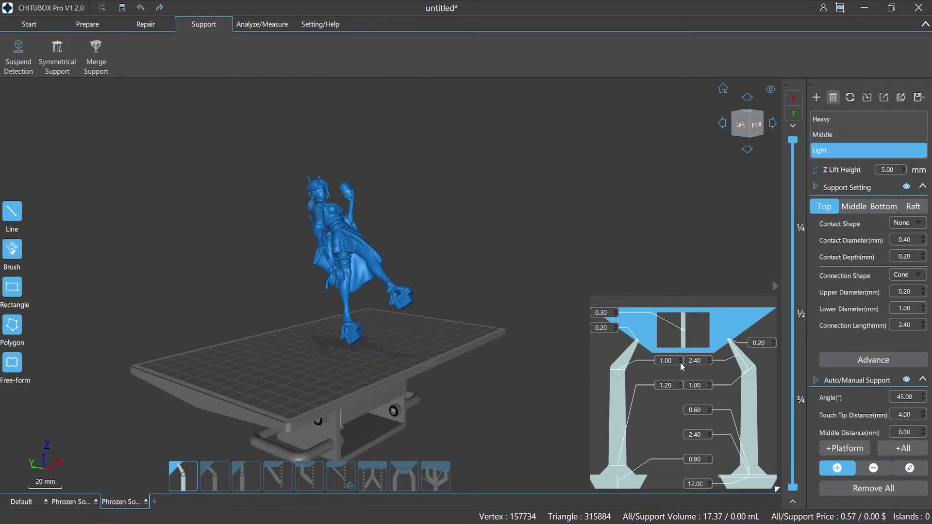
Step: Set the Light support's top lower and middle upper diameters to 0.80 mm, touch tip distance to 2.00 mm, and middle distance to 4 mm
click(681, 363)
click(680, 363)
click(709, 388)
click(709, 388)
text(4)
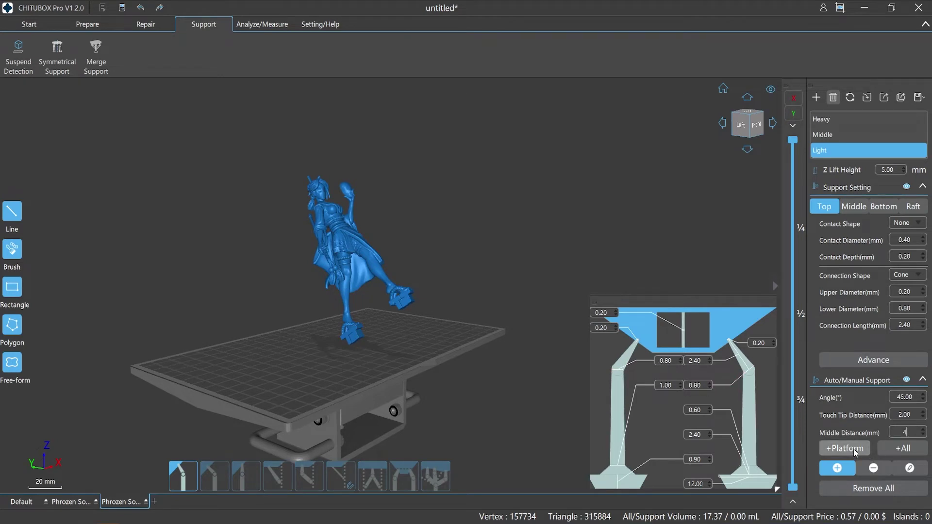
Step: Automatically generate supports for the figure that stand only on the build platform
click(844, 449)
right_drag(451, 439, 534, 441)
scroll(343, 219, up, 2)
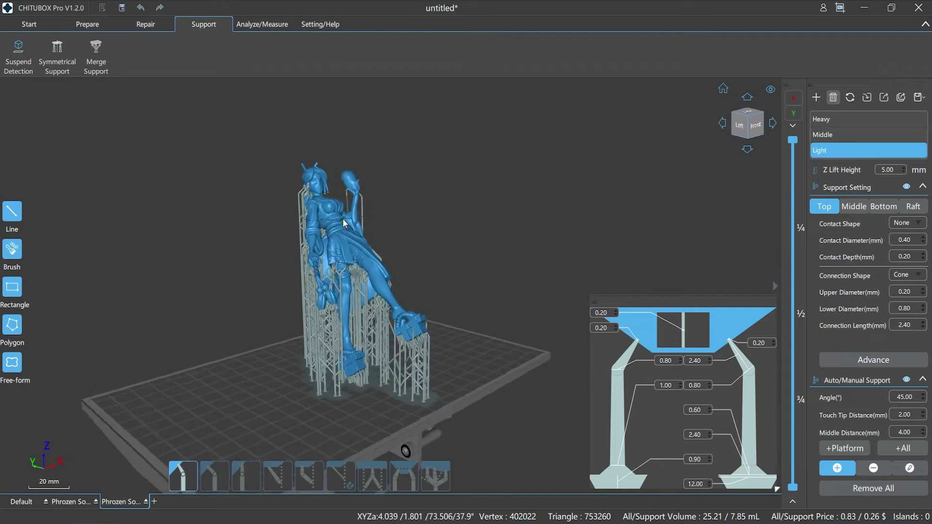
scroll(343, 219, up, 3)
scroll(343, 219, down, 5)
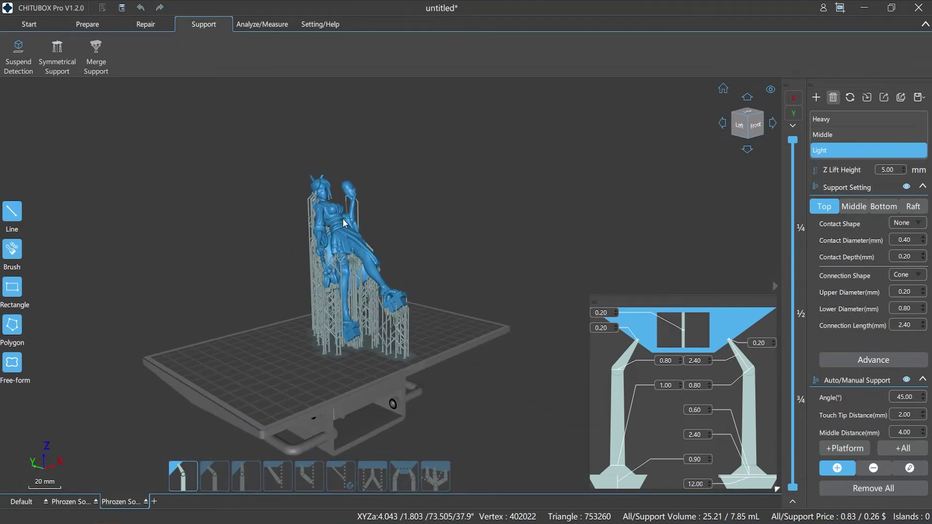
Step: Remove all platform supports and automatically generate supports for all areas, including ones that stand on the figure itself
click(873, 488)
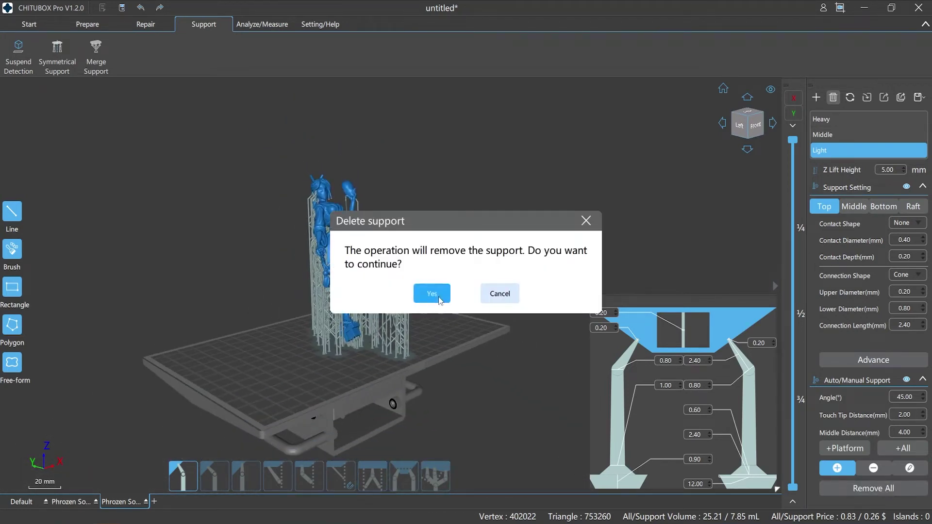
click(432, 293)
click(906, 449)
mouse_move(528, 453)
mouse_down()
mouse_move(385, 450)
mouse_move(533, 451)
mouse_up()
scroll(532, 450, up, 6)
drag(487, 231, 380, 229)
scroll(368, 237, down, 5)
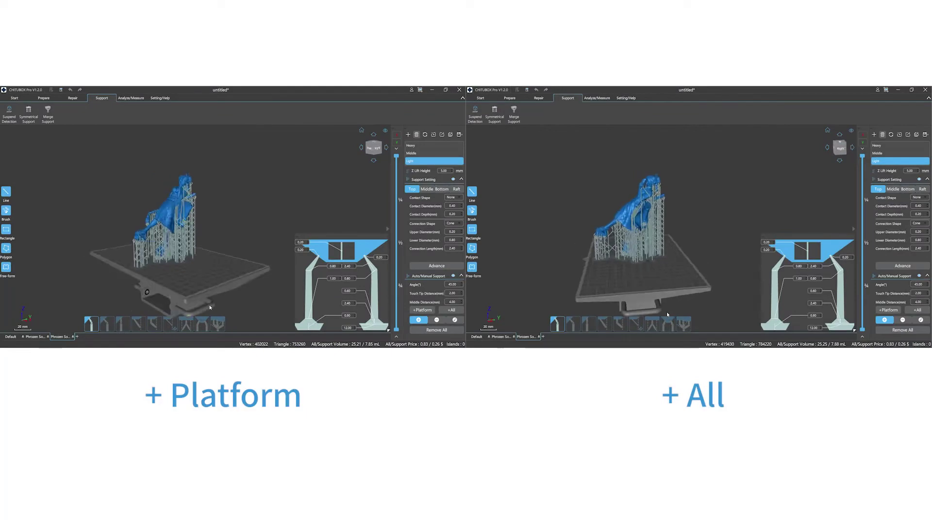
Step: Compare the platform-only and all-area support results from several sides of the figure
right_drag(210, 308, 255, 309)
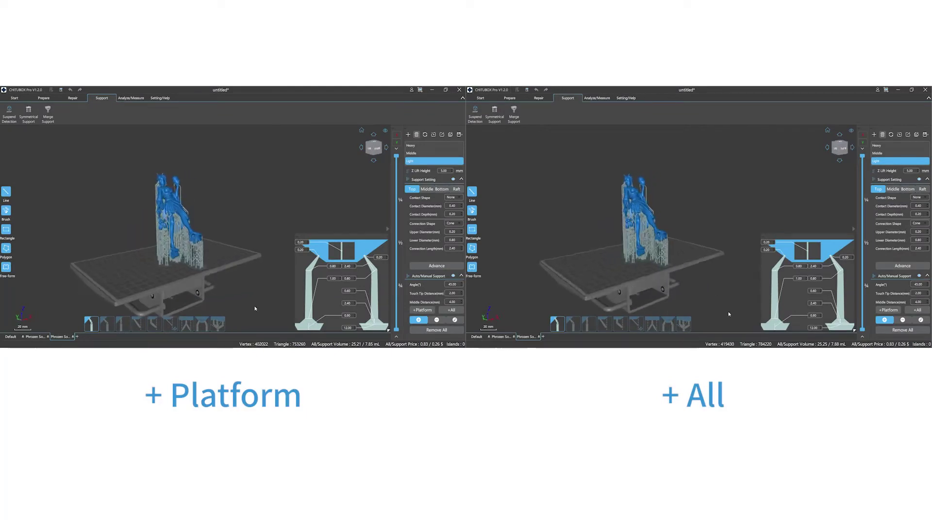
scroll(637, 198, up, 8)
scroll(172, 196, up, 4)
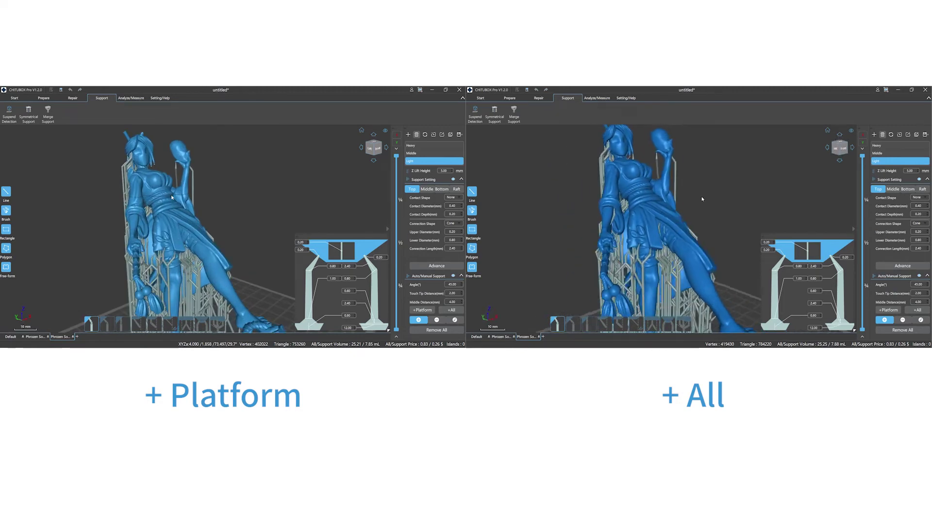
mouse_move(707, 199)
right_down()
mouse_move(642, 197)
mouse_move(710, 200)
right_up()
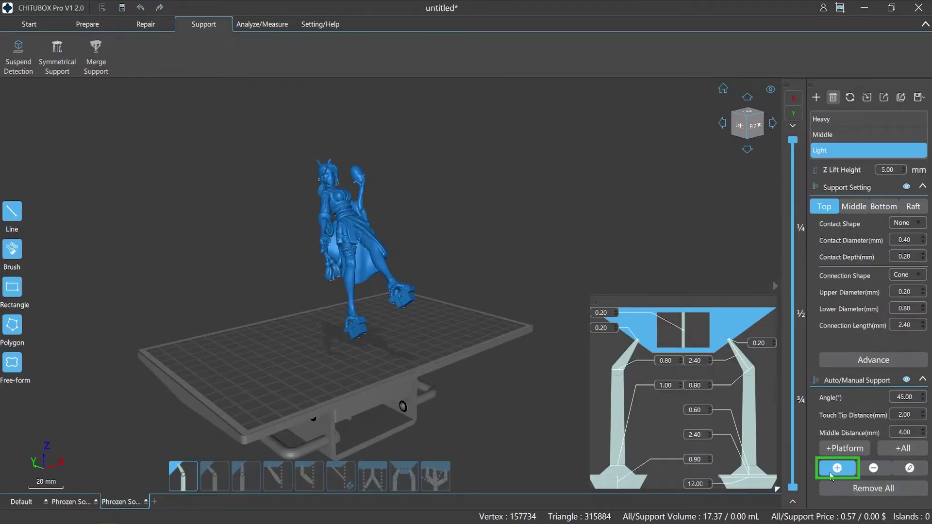
Step: Manually add light supports along the red overhang of the curled cloth strip on the figure's underside
key(a)
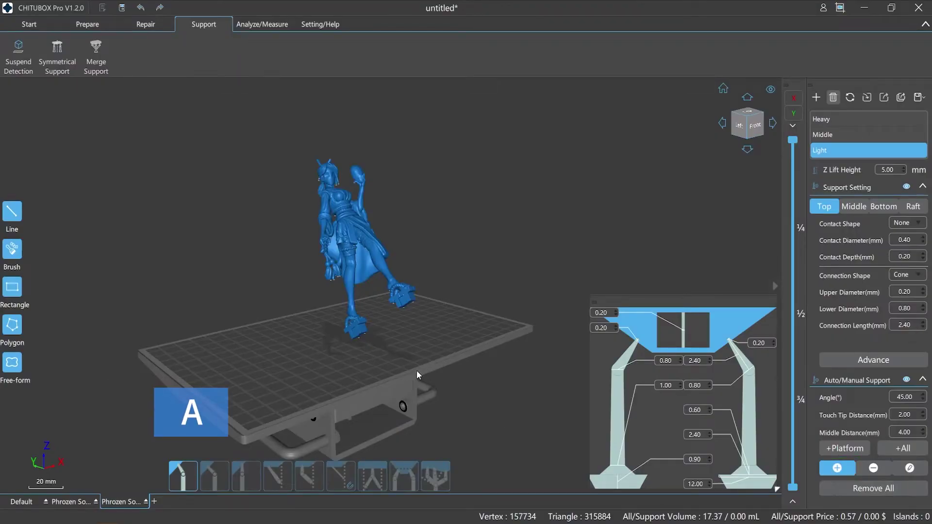
right_drag(370, 339, 351, 341)
scroll(341, 325, up, 12)
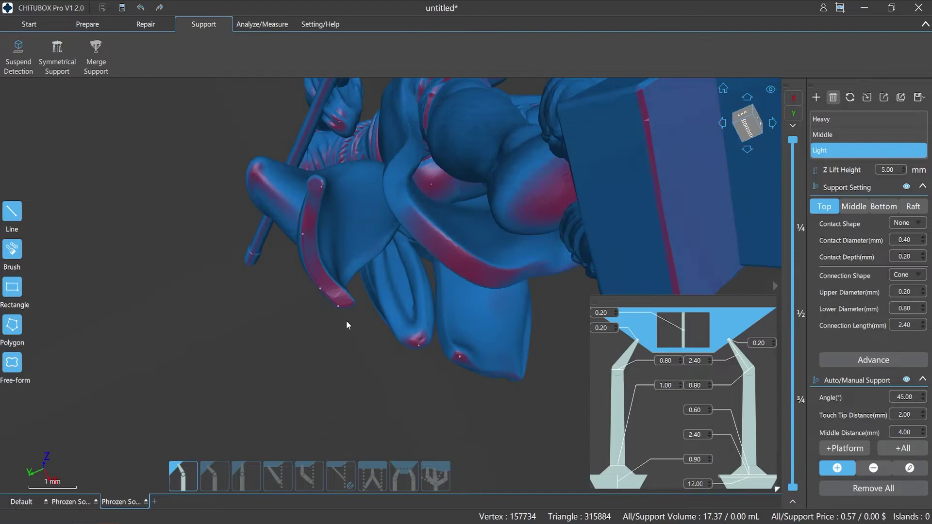
click(338, 306)
click(330, 293)
click(321, 281)
click(305, 224)
click(320, 187)
click(316, 259)
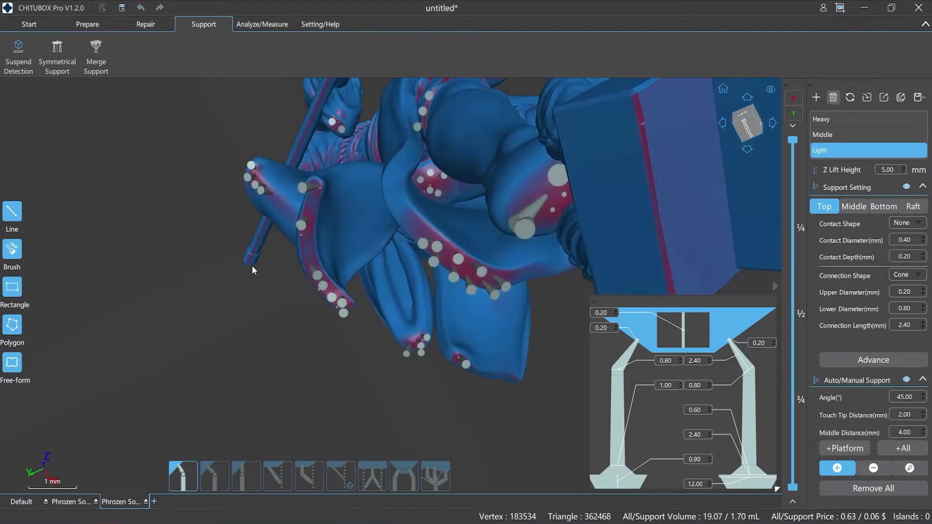
Step: Manually add ten light supports along the thin rod from its lower tip up toward the figure's hand
click(248, 264)
click(252, 253)
click(258, 237)
click(263, 227)
click(265, 220)
click(289, 160)
click(295, 149)
click(303, 136)
click(306, 124)
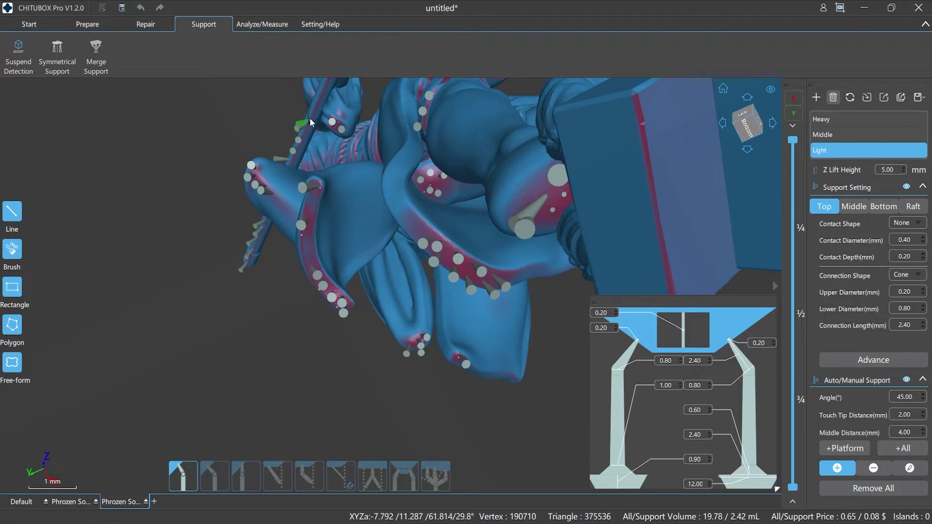
click(310, 122)
scroll(307, 343, down, 5)
right_drag(307, 343, 416, 401)
scroll(415, 401, down, 4)
drag(427, 422, 384, 431)
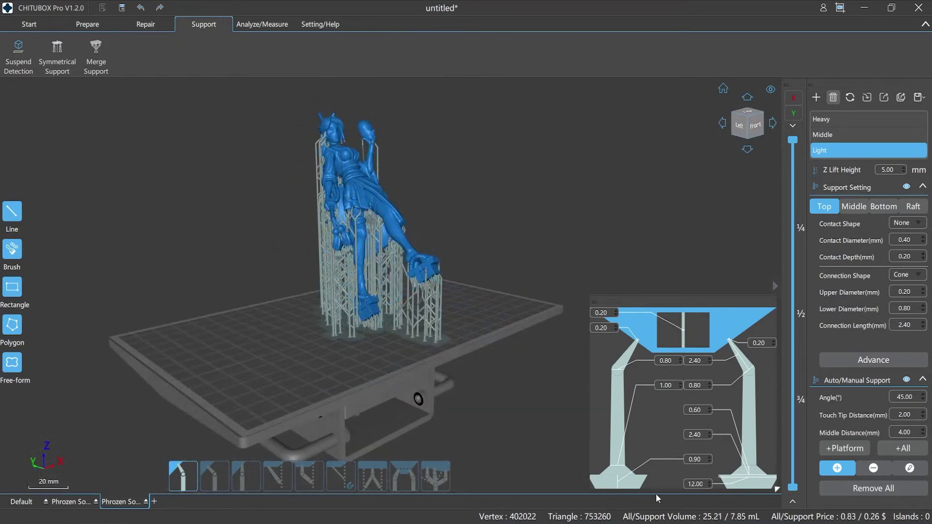
Step: Delete three individual supports: two under the raised sandal and one in the outer column below the tassels
click(864, 470)
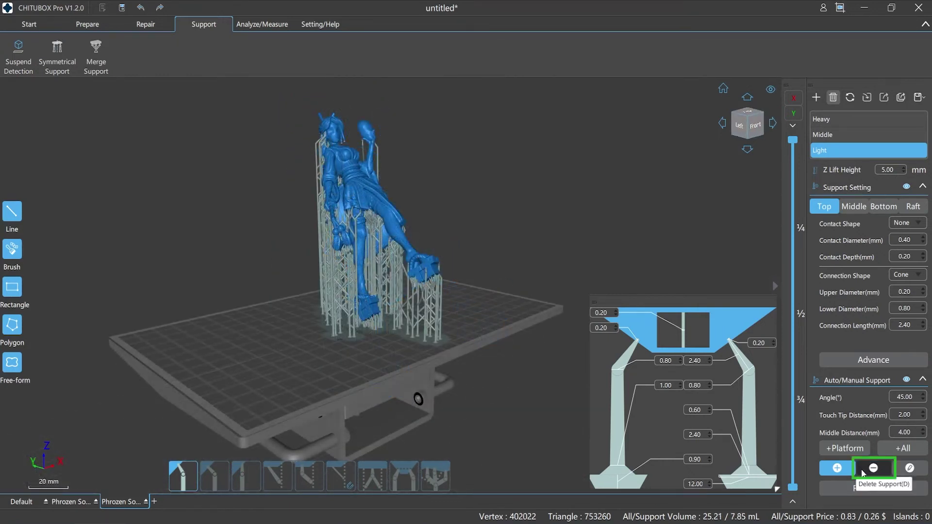
scroll(437, 325, up, 5)
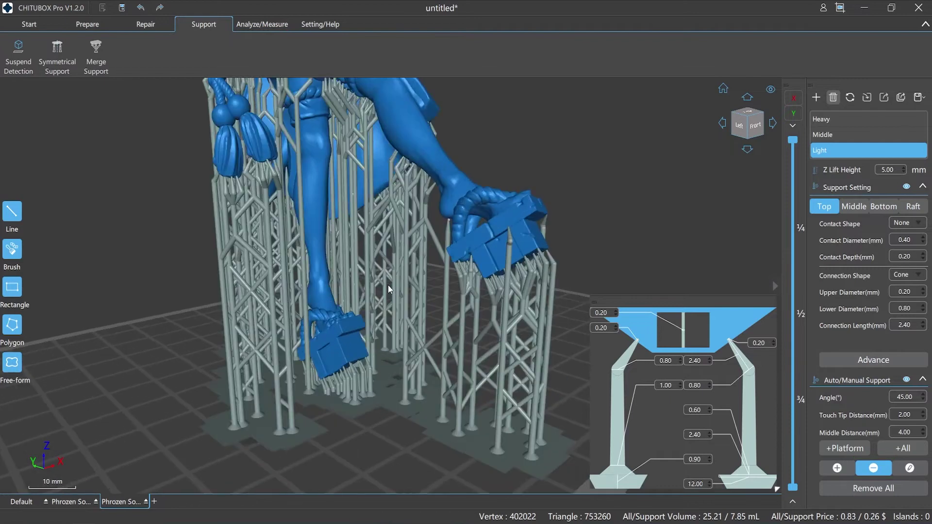
click(448, 319)
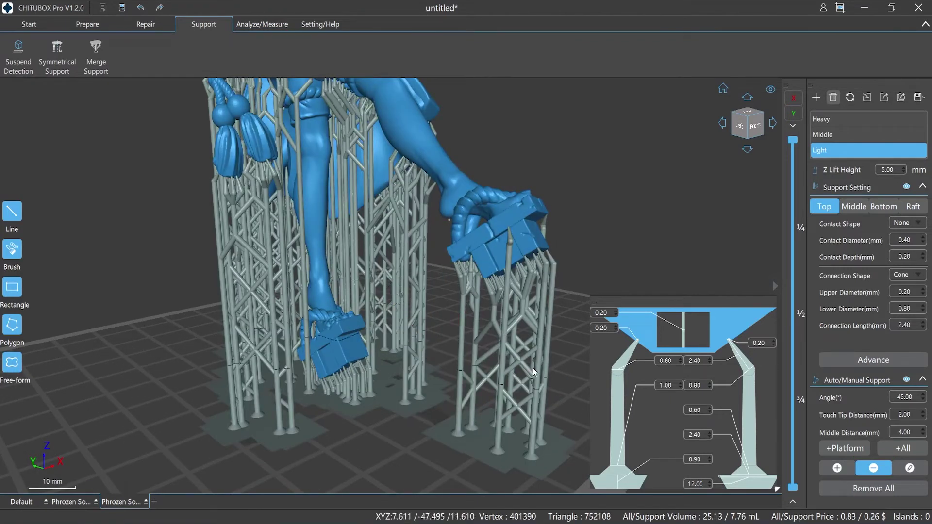
click(533, 371)
click(221, 294)
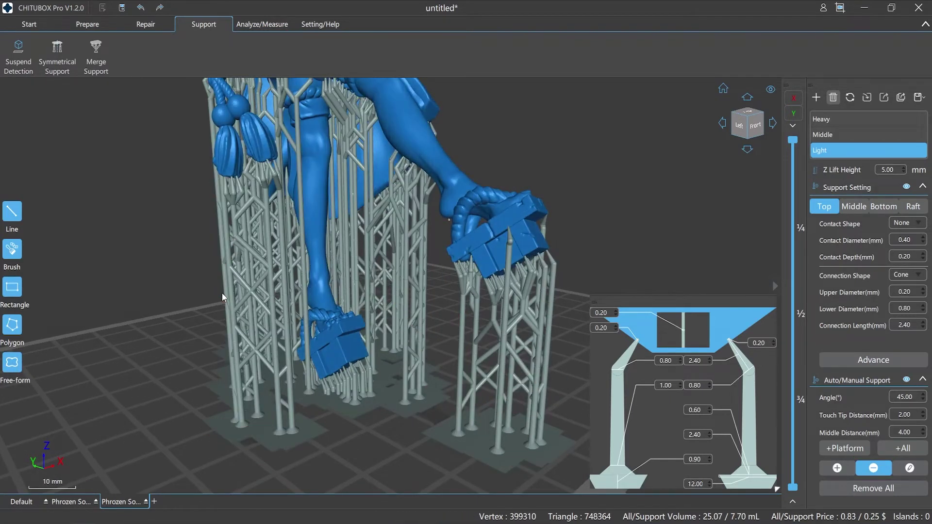
Step: Remove all remaining supports from the figure
click(846, 490)
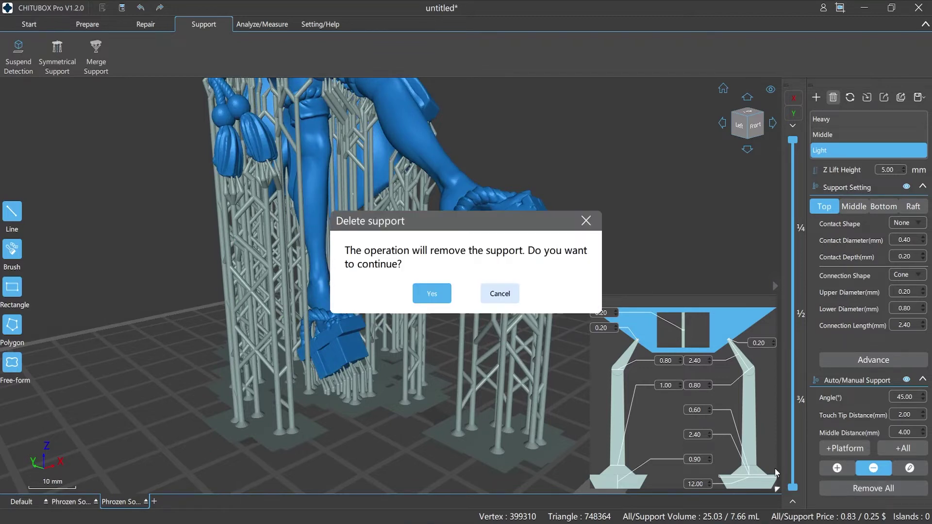
click(431, 294)
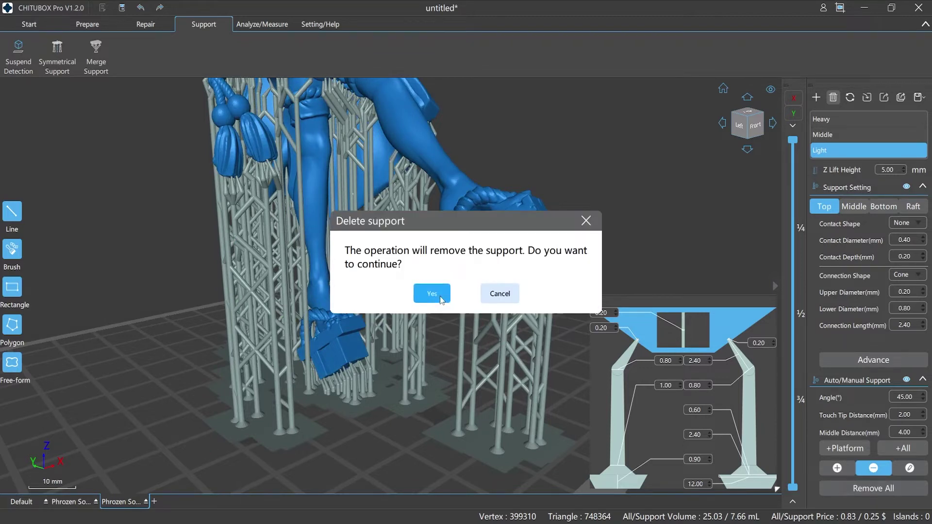
scroll(412, 368, down, 3)
scroll(412, 369, down, 3)
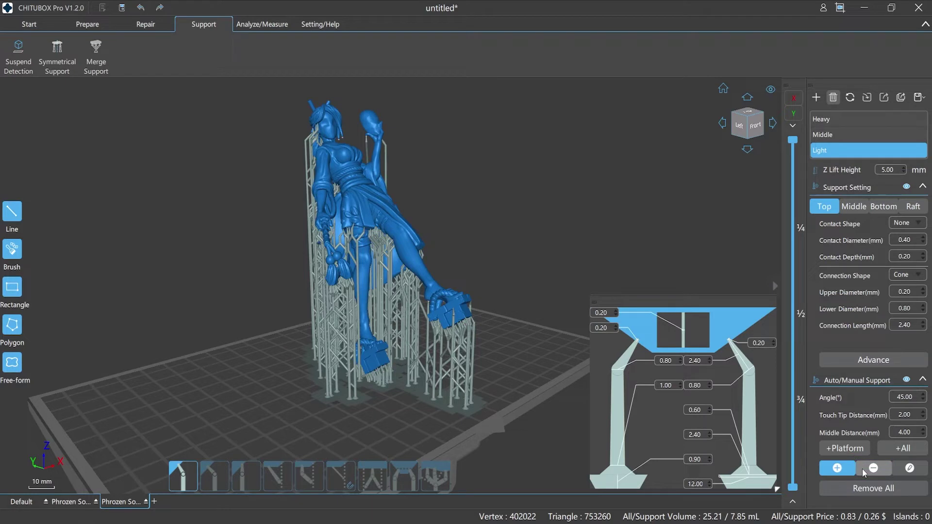
Step: Delete an individual support beside the raised sandal and another in the column below the tassels
click(873, 468)
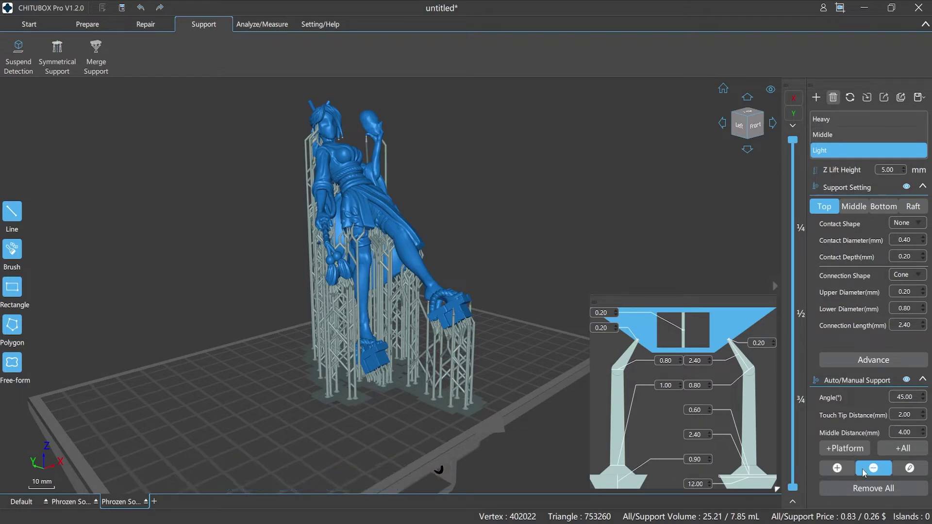
click(427, 348)
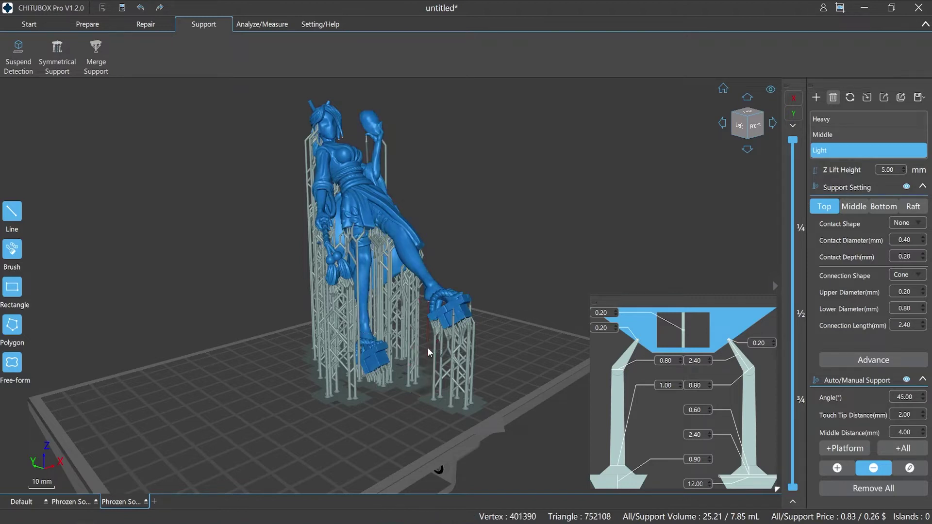
click(349, 311)
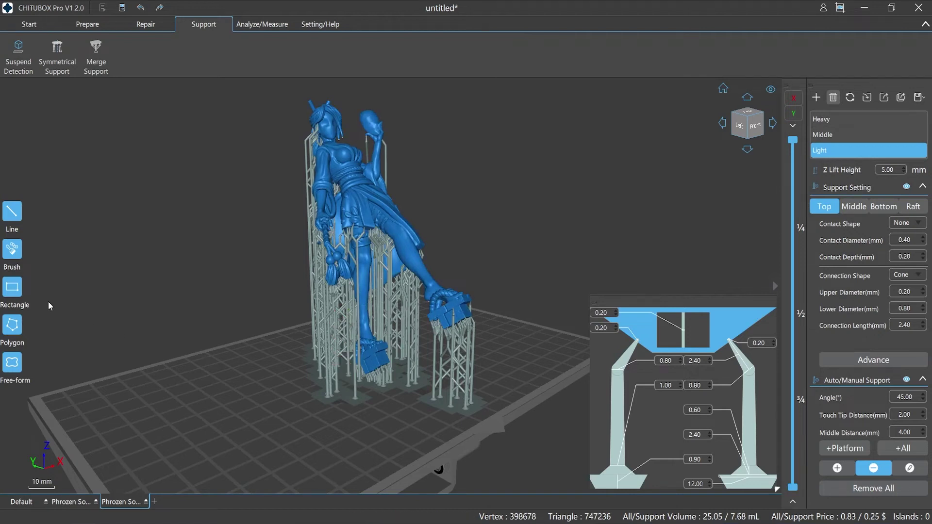
Step: Delete multiple supports at once with a rectangle selection around the legs and the raised sandal
click(12, 289)
drag(369, 196, 505, 441)
double_click(505, 441)
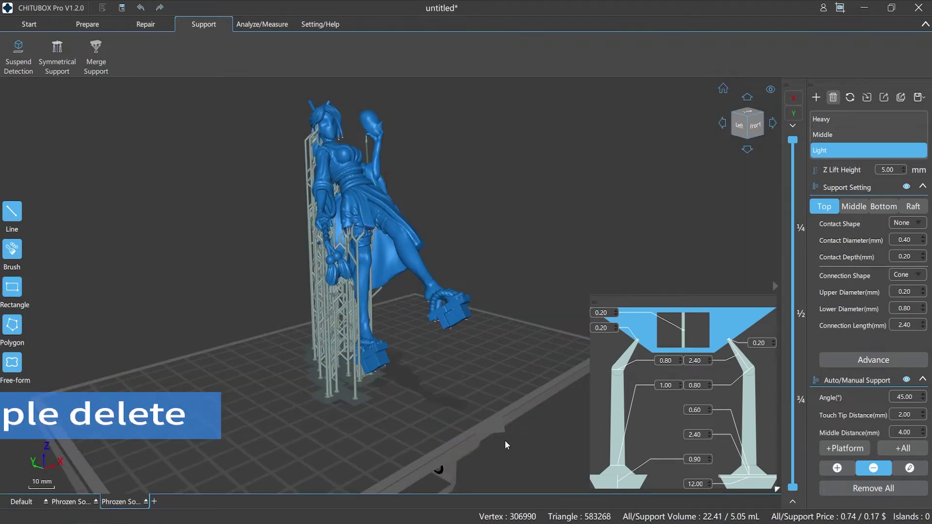
Step: Delete individual supports under the raised sandal and behind the extended leg, and request removal of all supports
key(d)
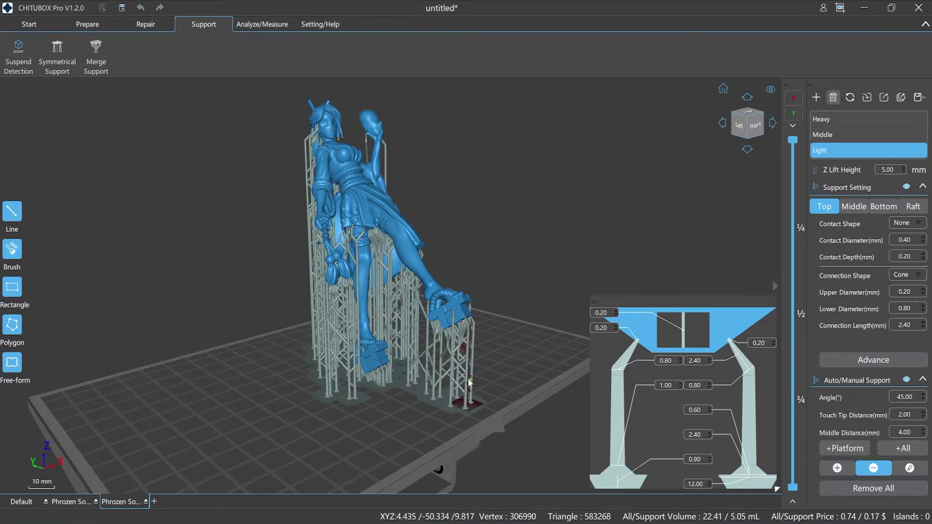
click(441, 350)
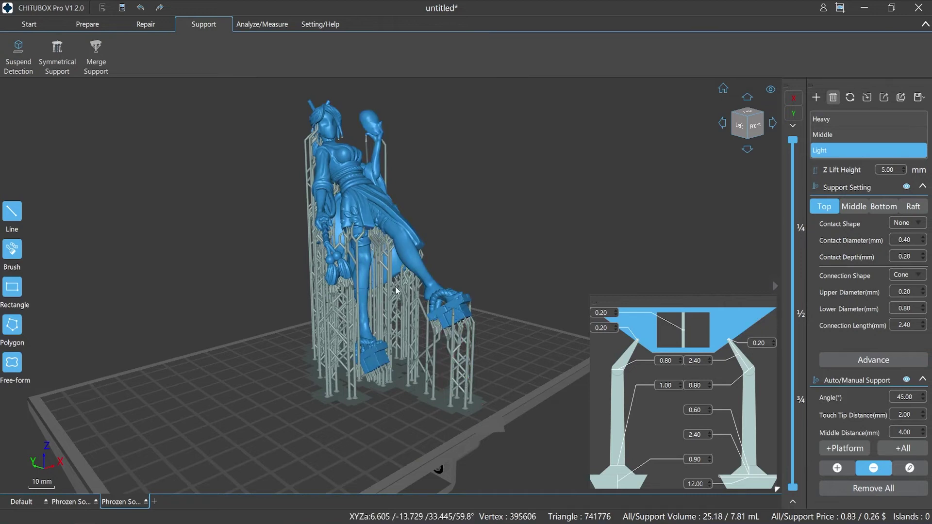
click(387, 278)
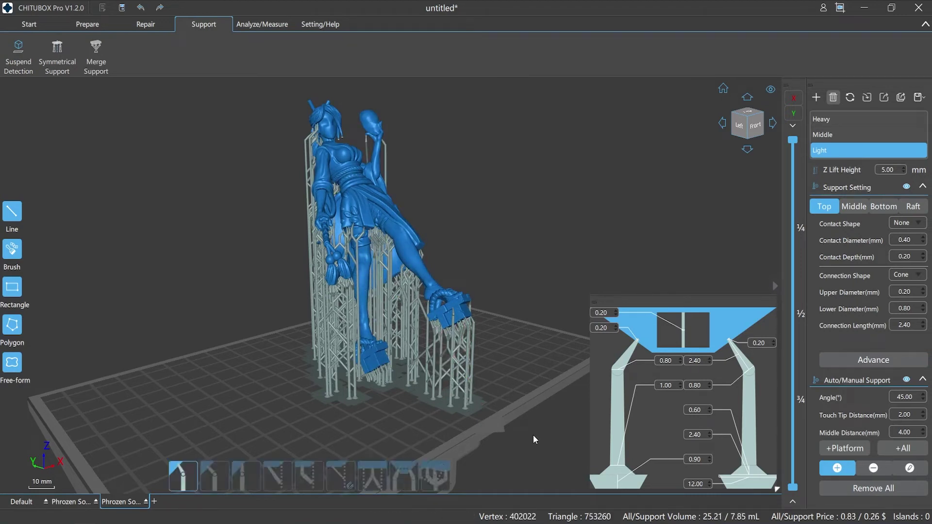
click(858, 495)
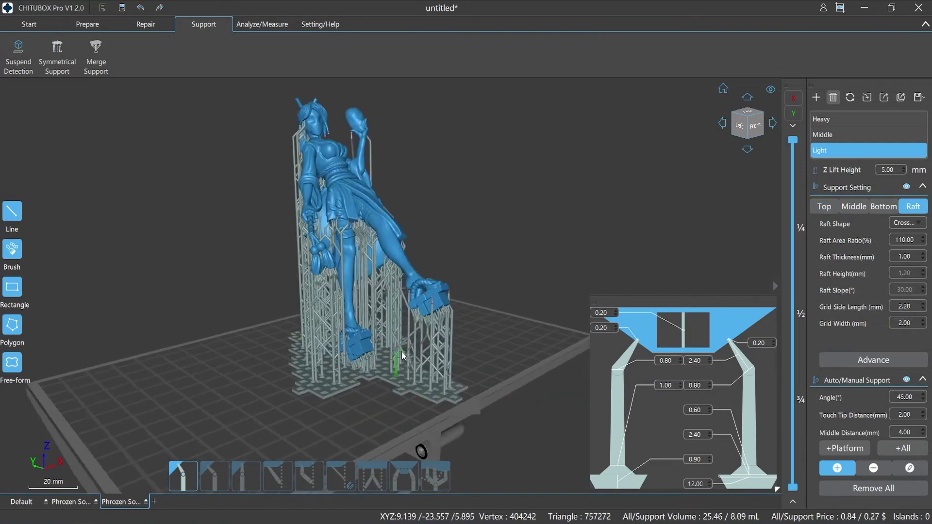
Step: Edit the outermost support under the raised sandal: set its top's Upper Diameter to 0.30 mm and reposition its upper joint
scroll(402, 357, up, 3)
scroll(402, 357, up, 3)
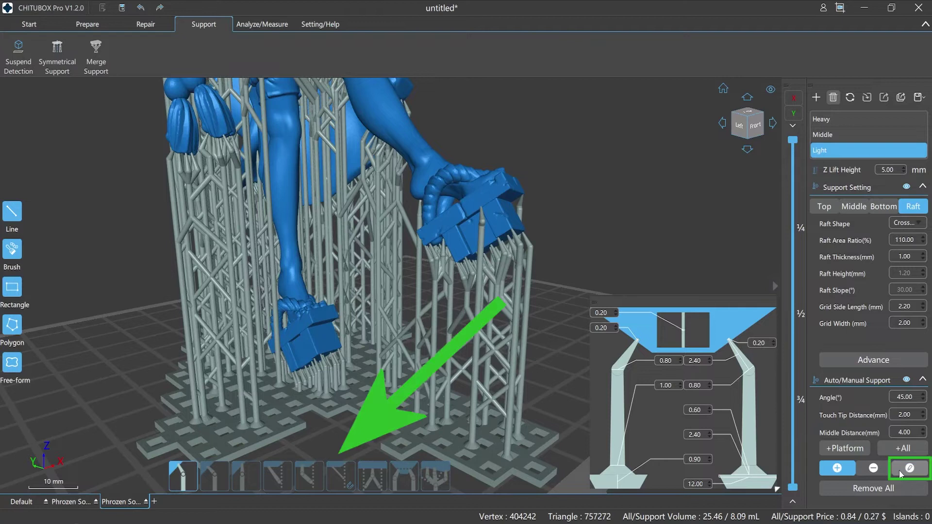
click(899, 470)
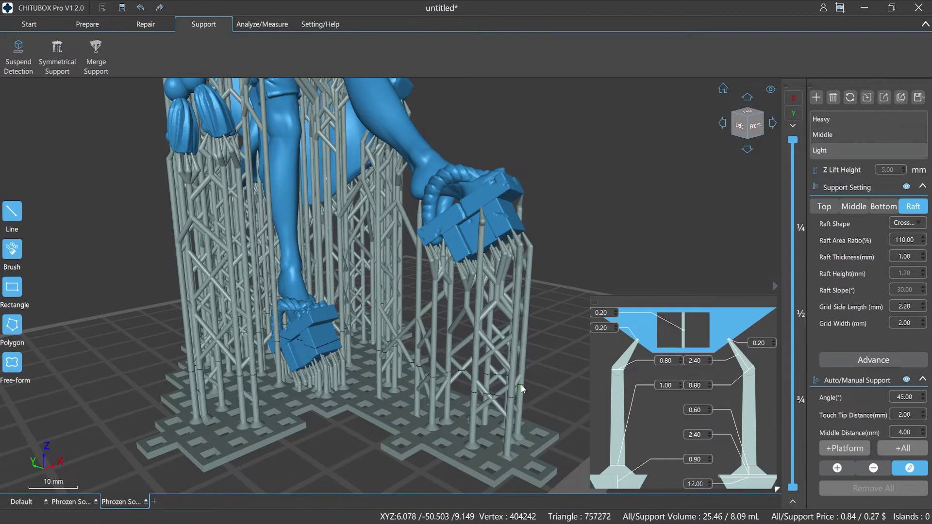
click(521, 367)
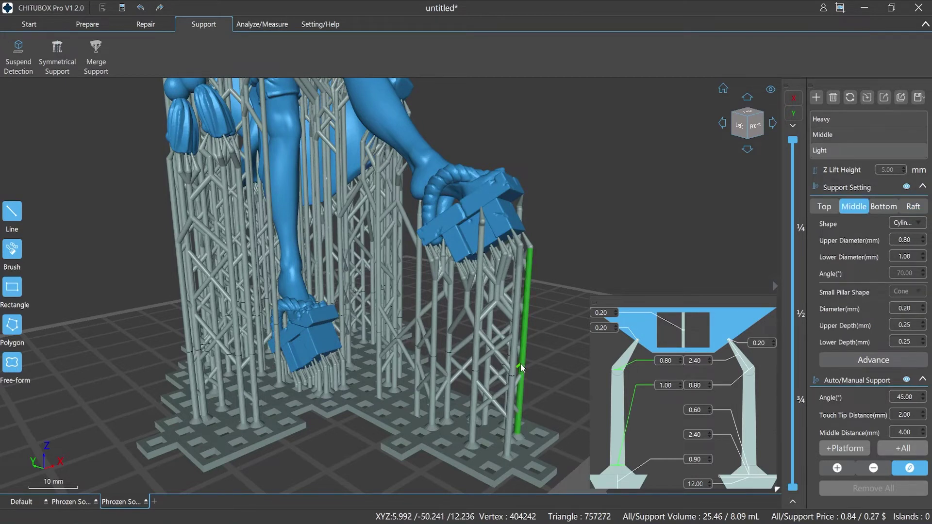
click(528, 240)
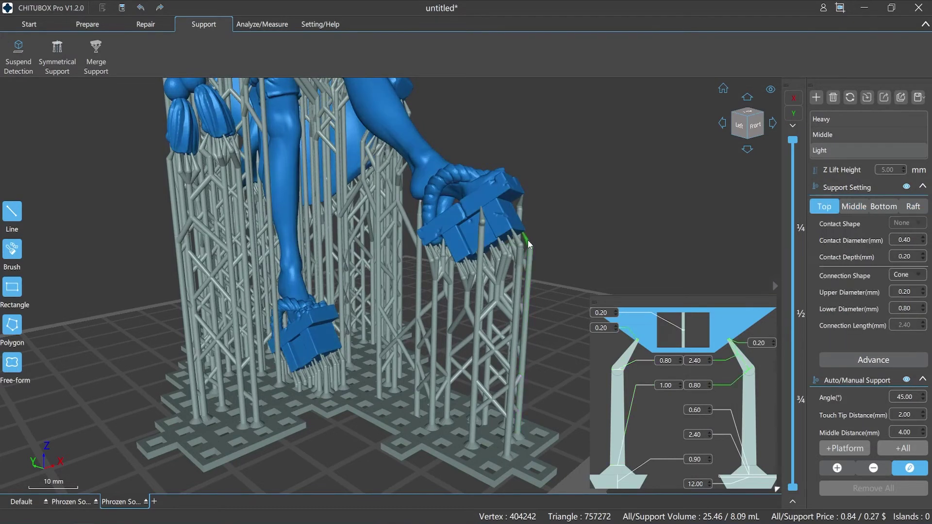
click(775, 341)
click(530, 268)
drag(529, 275, 546, 262)
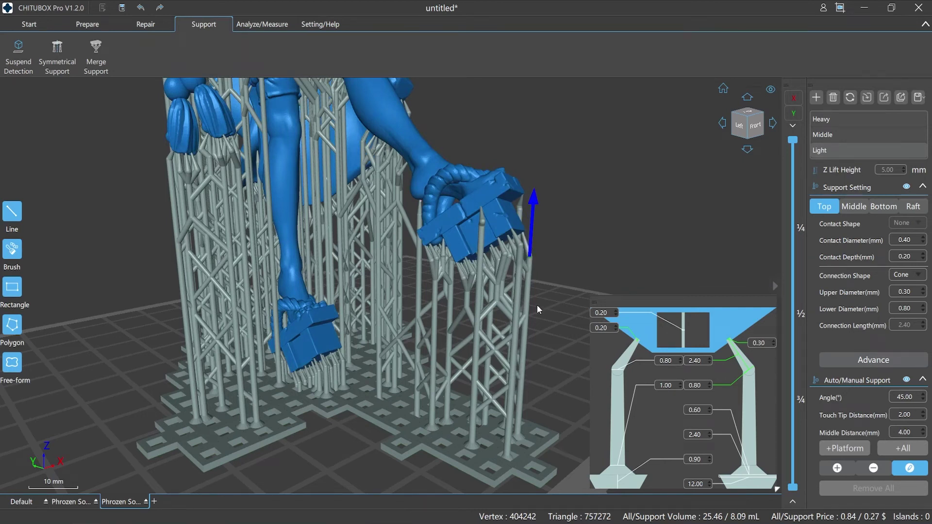
Step: Try adjusting the upper and lower diameters of the neighbouring support's middle section, and return them to 0.80 mm and 1.00 mm
click(516, 312)
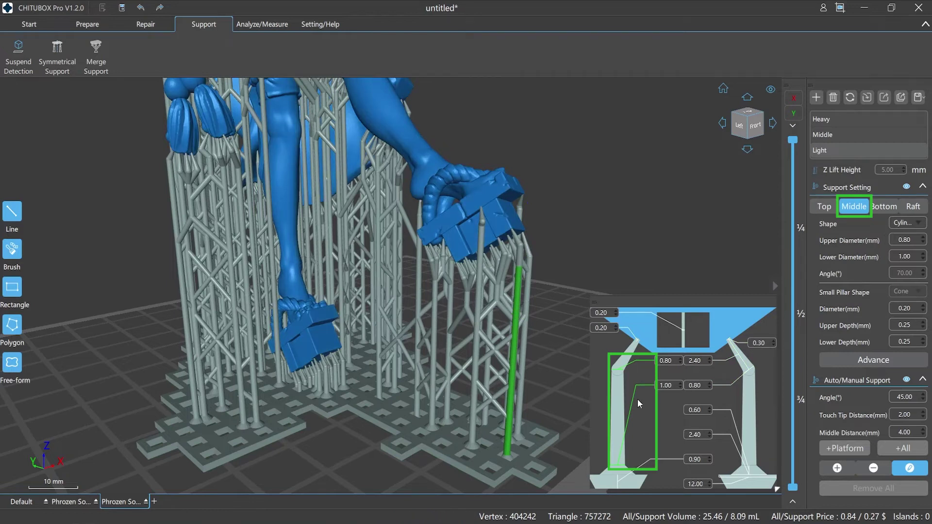
click(681, 362)
click(681, 359)
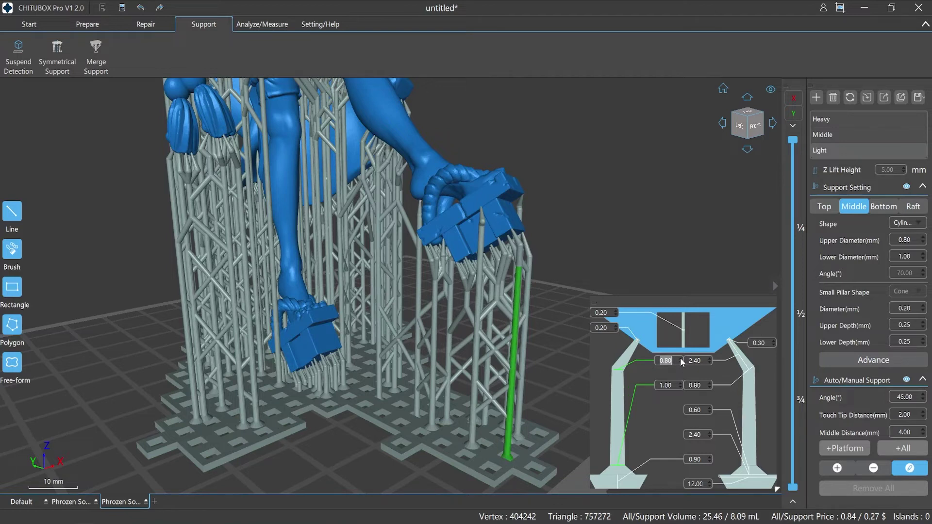
click(682, 383)
click(681, 383)
Step: Set the raft's Grid Side Length to 1.00 mm and its Grid Width to 1.2 mm
click(913, 206)
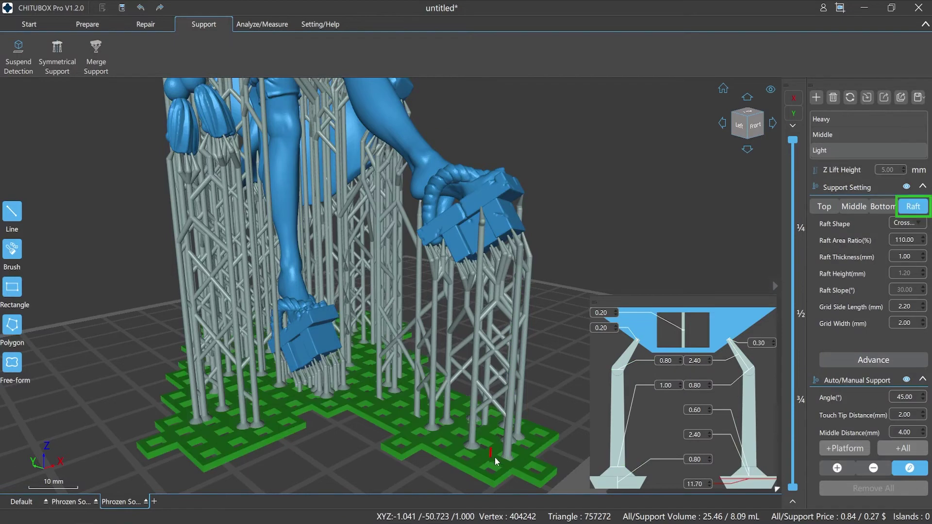
click(923, 311)
click(922, 325)
click(915, 307)
text(1.2)
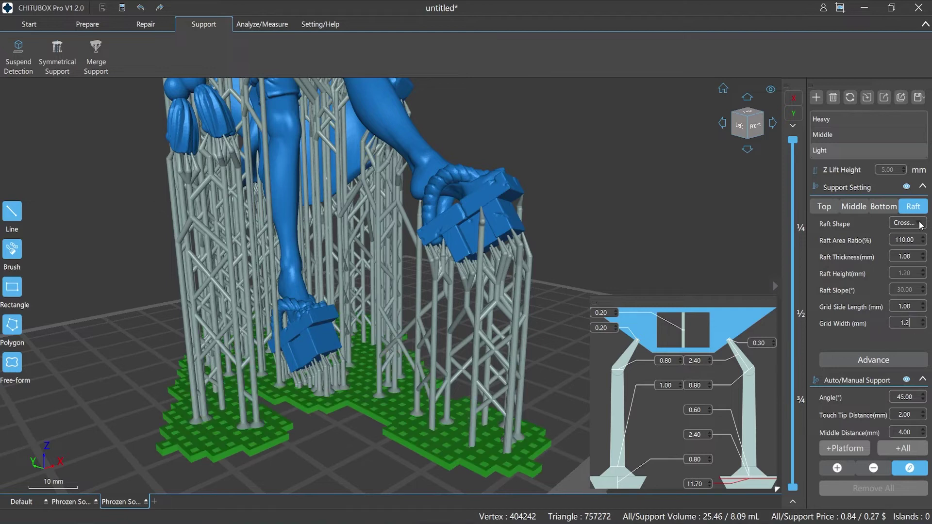
Step: Try alternative raft shapes, including Skate and the bottom-connected type, and return the raft to Cross grid
click(919, 223)
click(914, 291)
click(919, 224)
click(915, 253)
click(917, 223)
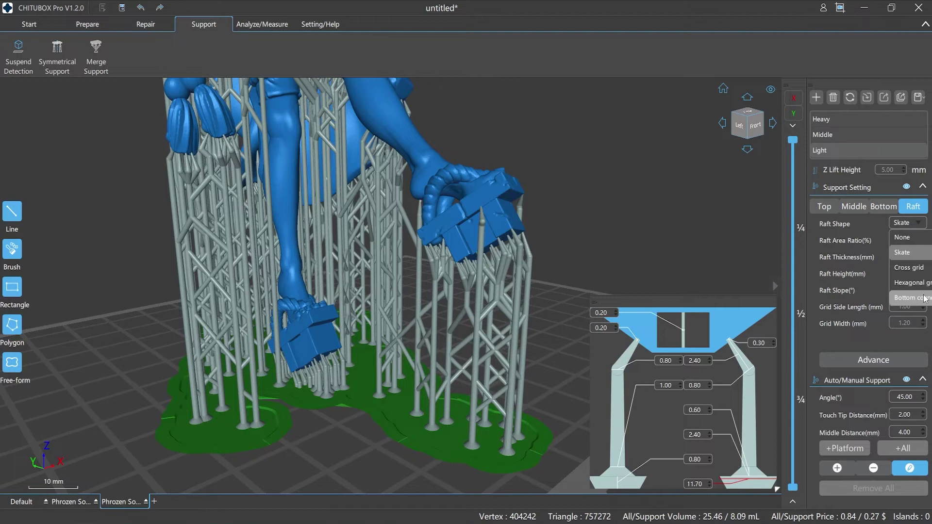
click(925, 298)
click(913, 224)
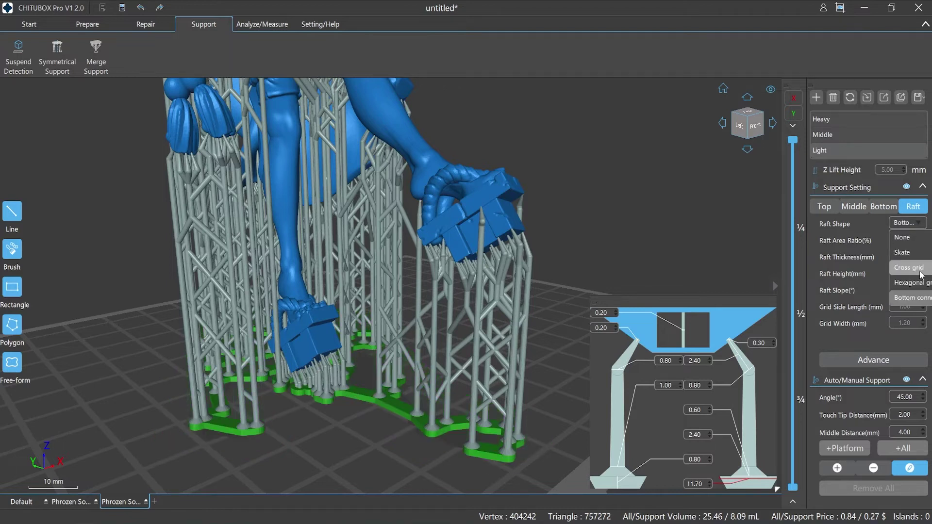
click(921, 268)
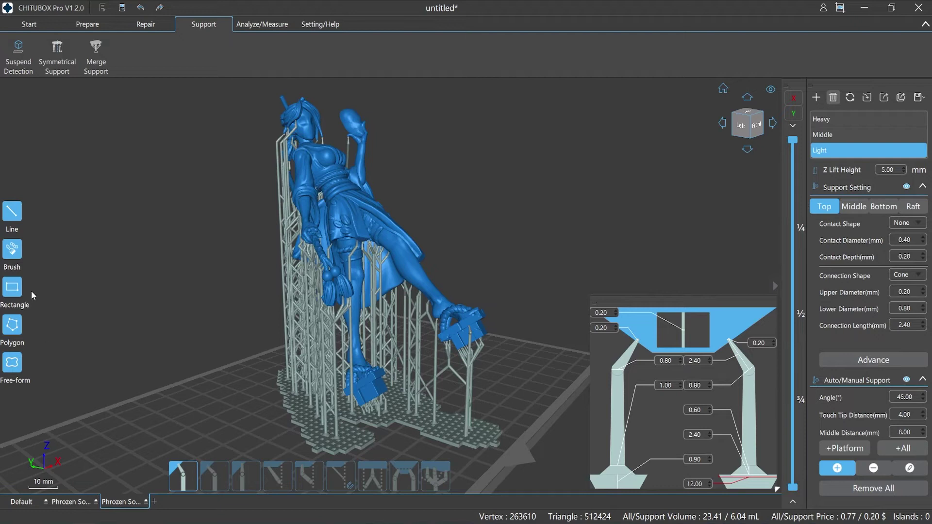
Step: Select the tall supports beneath the figure's back and arm for deletion with a diagonal line, and clear the selection without deleting
click(11, 213)
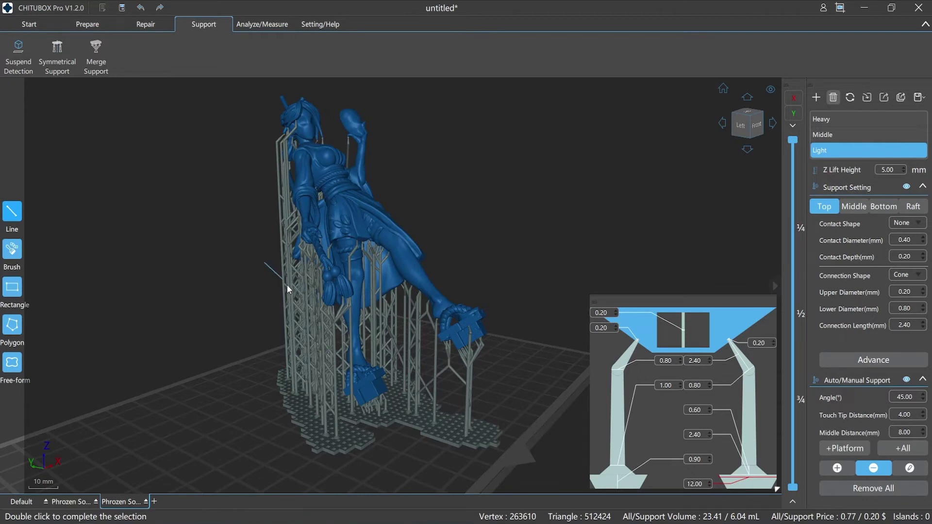
double_click(329, 339)
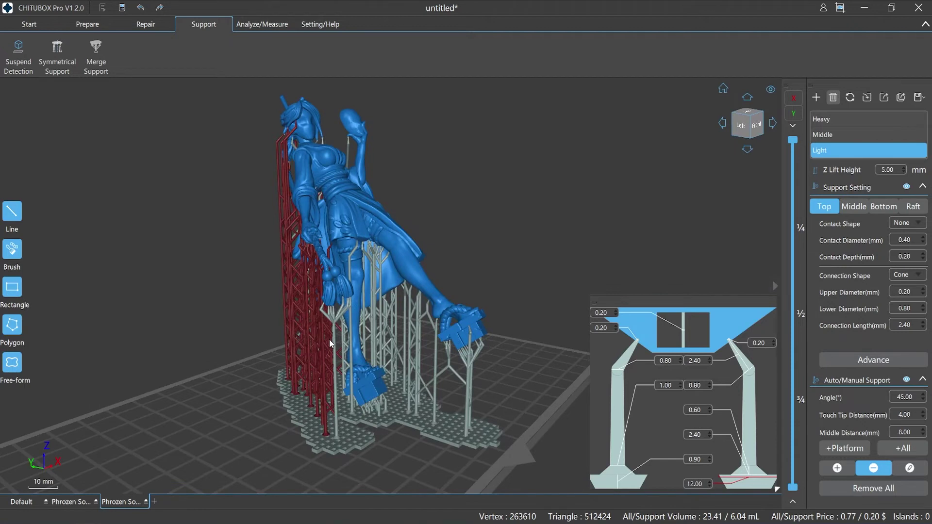
click(183, 301)
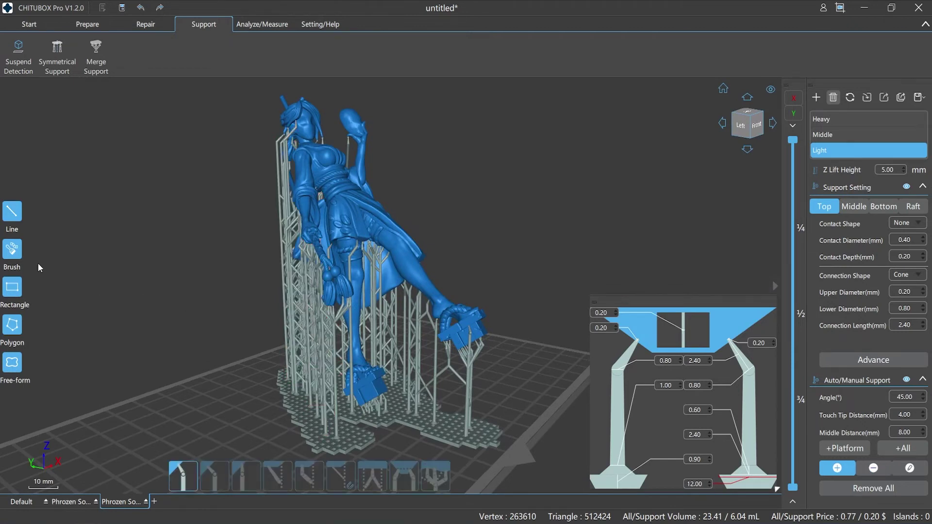
Step: Brush-select the tall supports beneath the figure's back and arm for deletion twice, clearing the selection each time
click(15, 256)
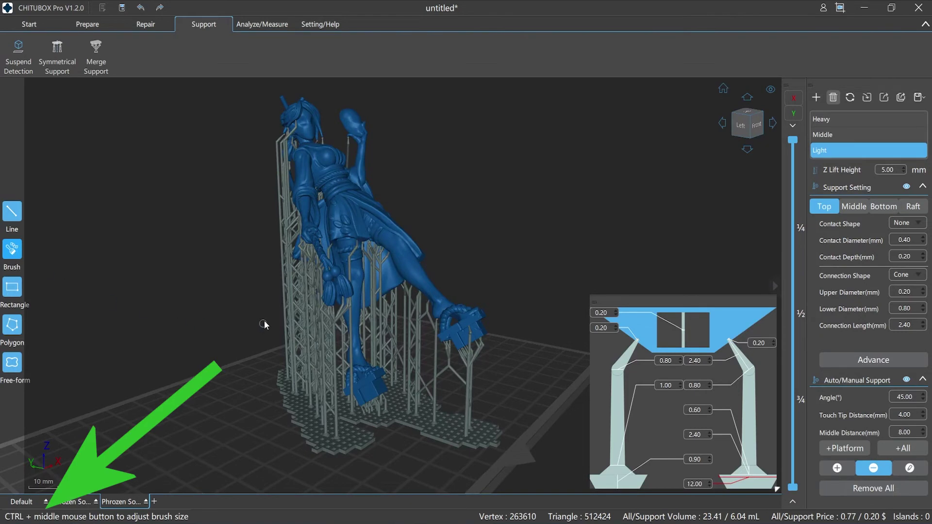
drag(266, 274, 332, 376)
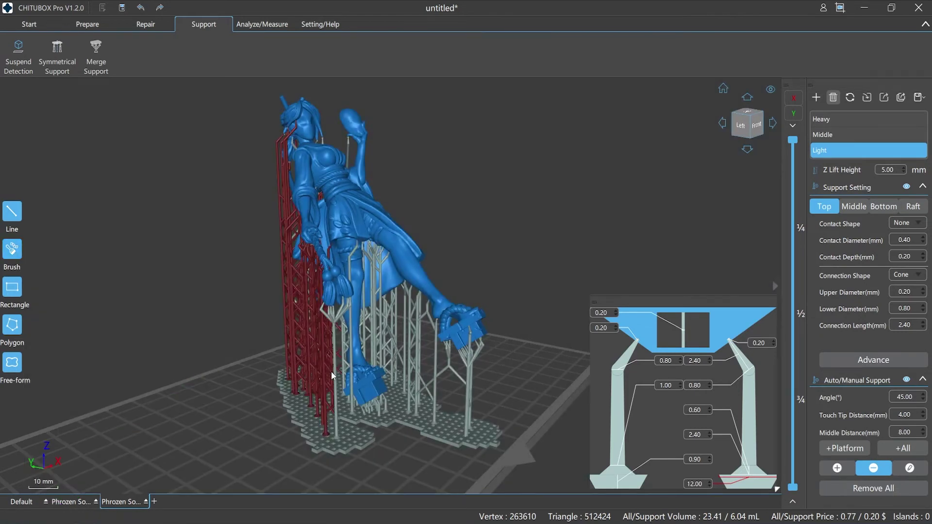
click(184, 301)
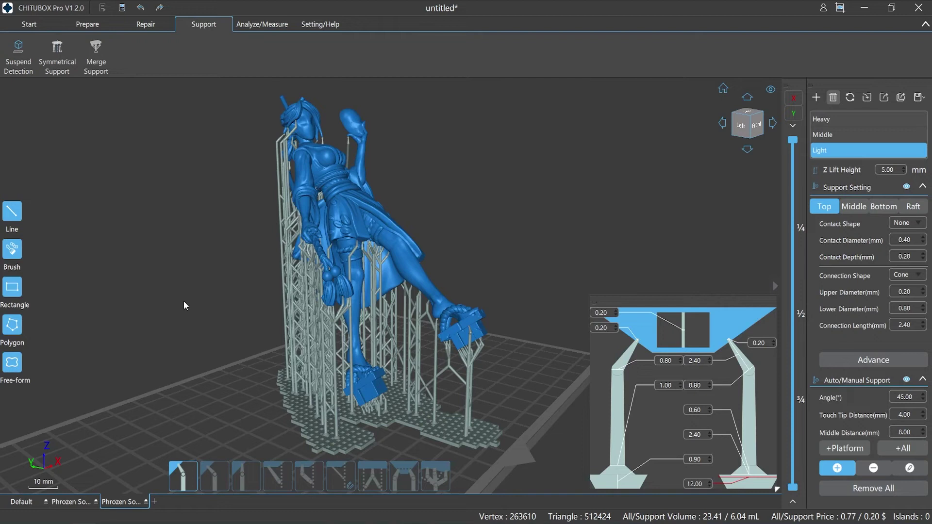
key(d)
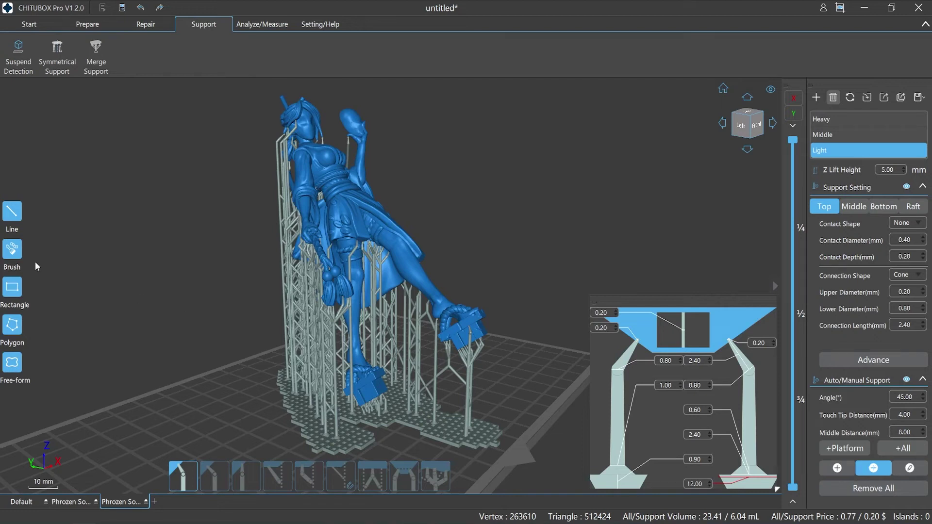
click(14, 256)
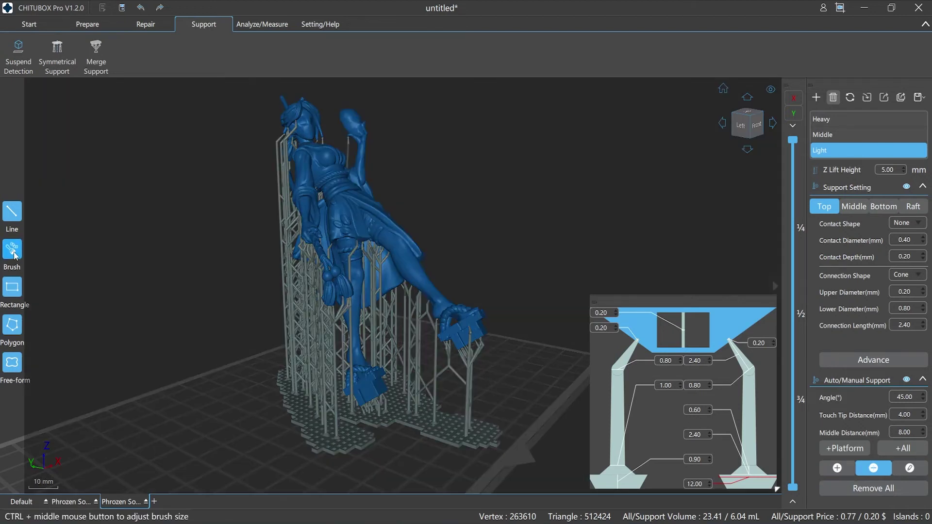
drag(268, 275, 333, 376)
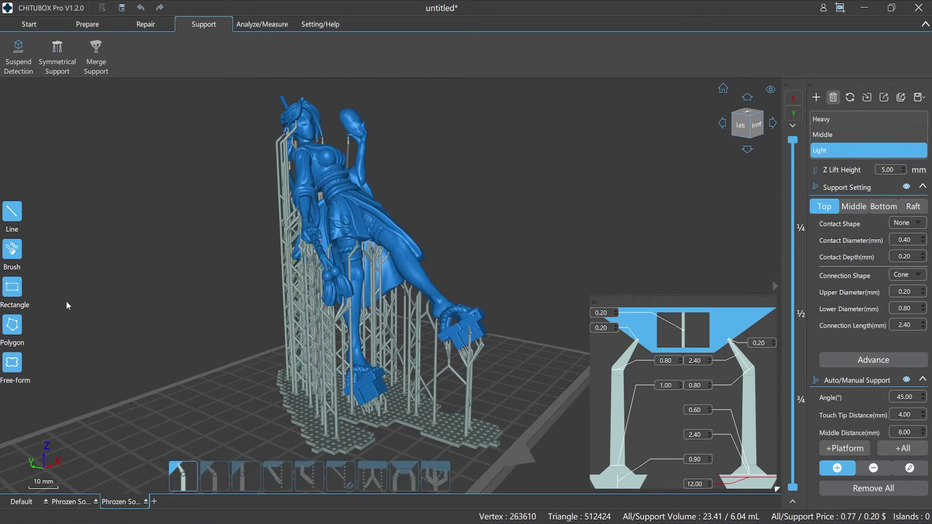
Step: Mark a rectangular area over the underside of the lower sandal as the region for additional supports
click(15, 289)
right_drag(279, 424, 291, 319)
scroll(356, 403, up, 10)
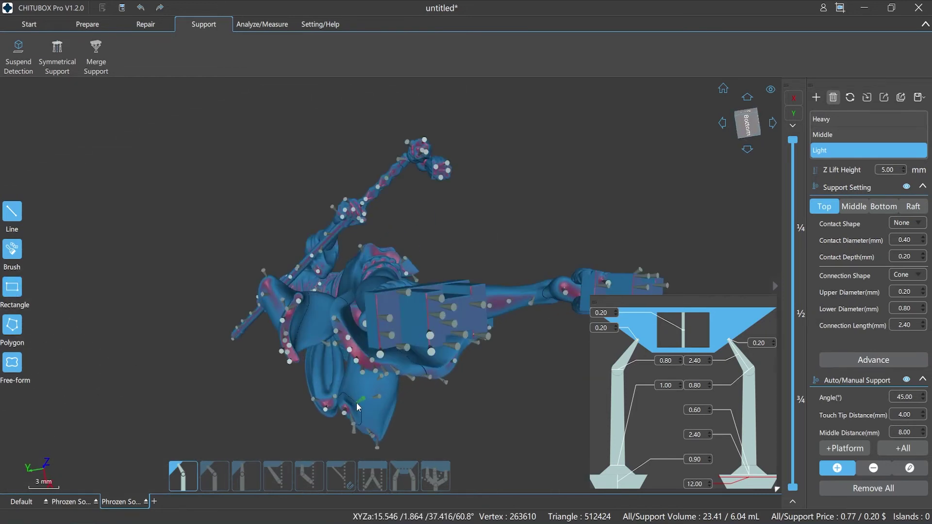
scroll(356, 403, up, 3)
scroll(417, 272, up, 2)
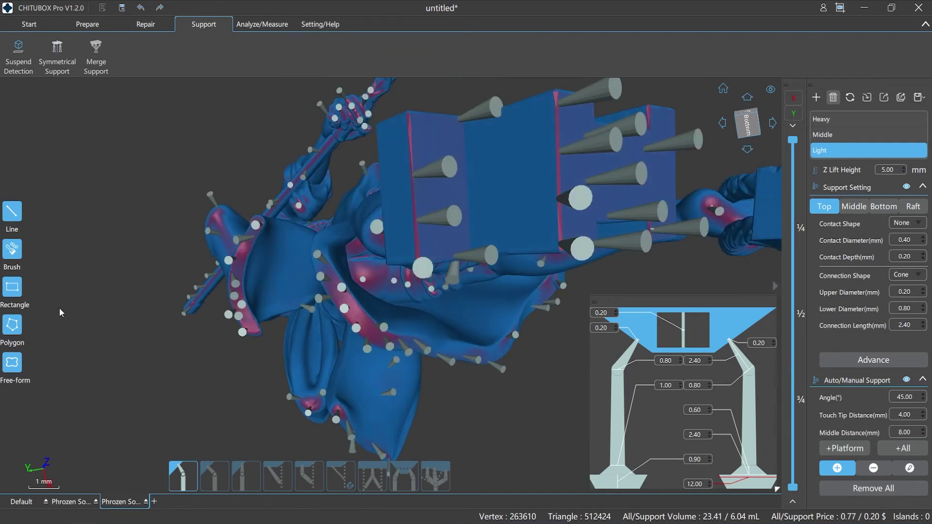
click(13, 288)
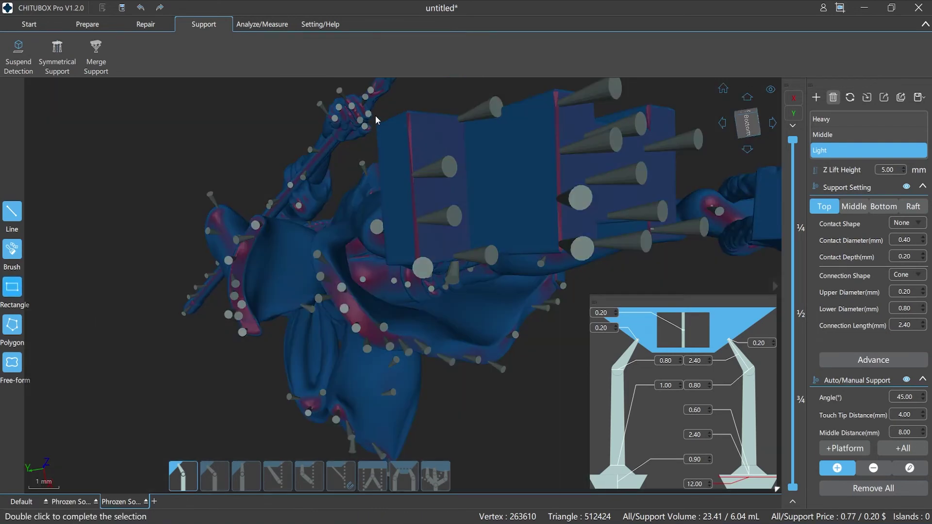
drag(375, 114, 607, 275)
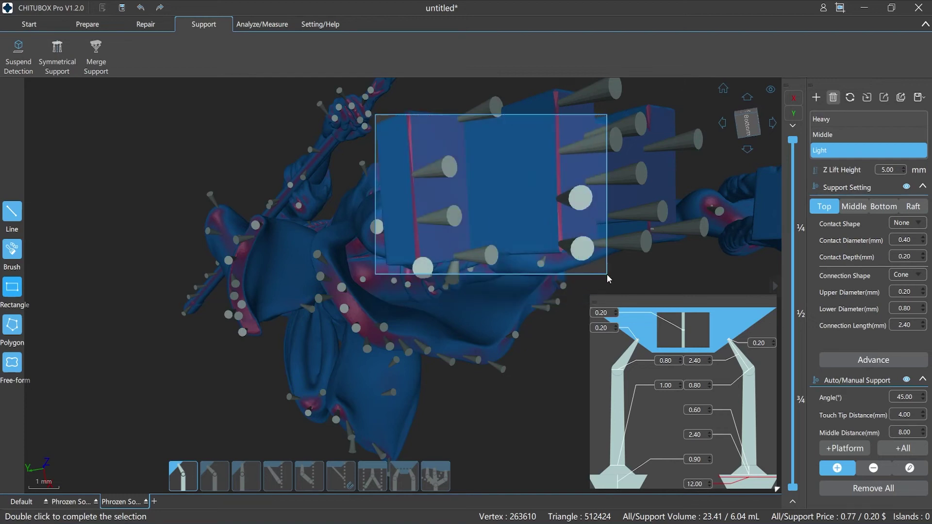
double_click(607, 275)
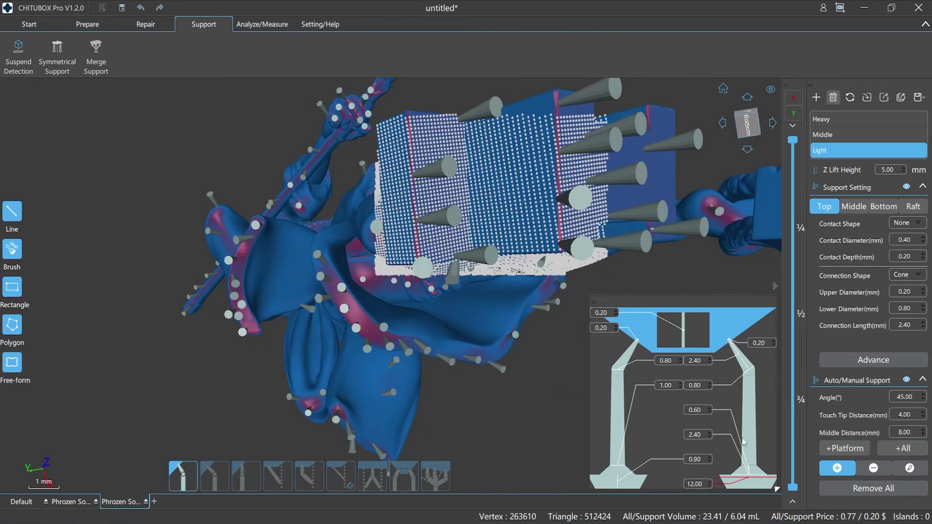
Step: Set Touch Tip Distance to 2 mm and Middle Distance to 4 mm, and generate platform supports in the marked area
double_click(906, 415)
text(2)
key(Tab)
text(4)
click(862, 451)
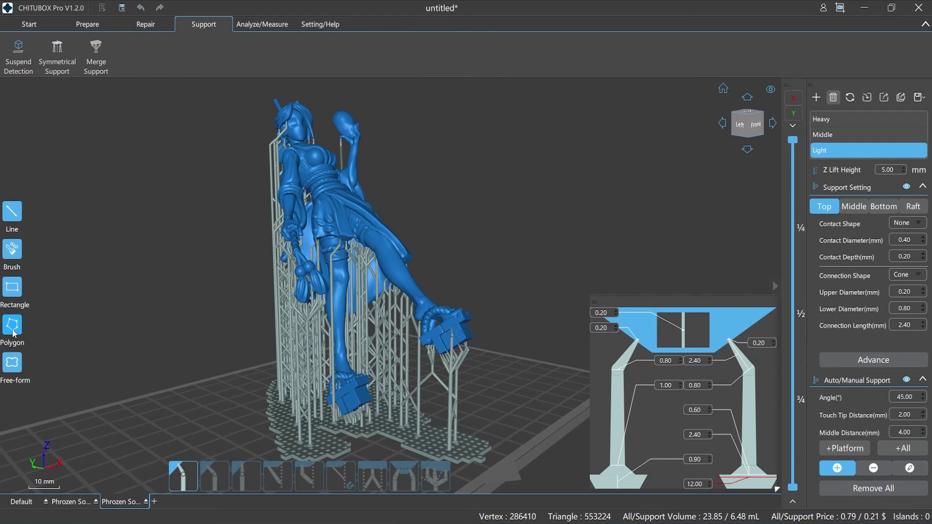
Step: Outline a polygon area around the tassels and the standing leg down to its sandal, and add supports within it
click(14, 333)
click(265, 295)
click(317, 429)
click(404, 424)
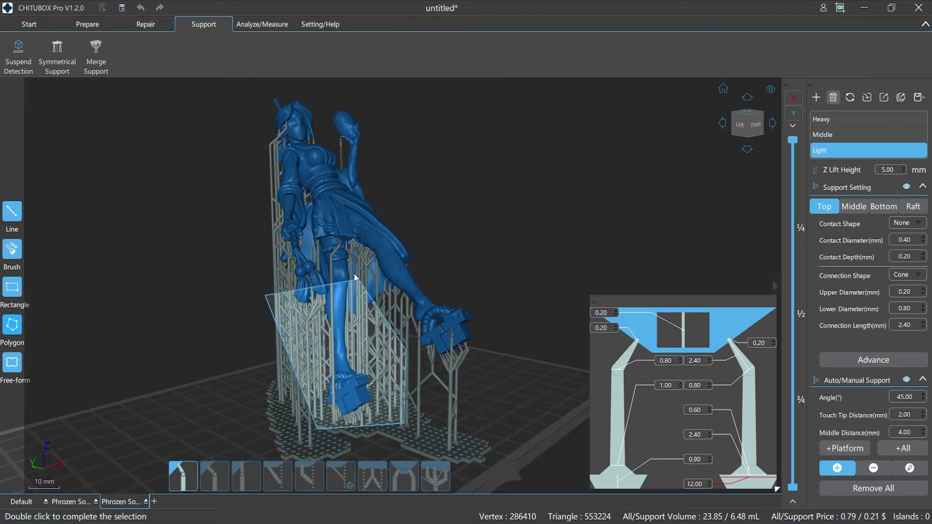
double_click(297, 260)
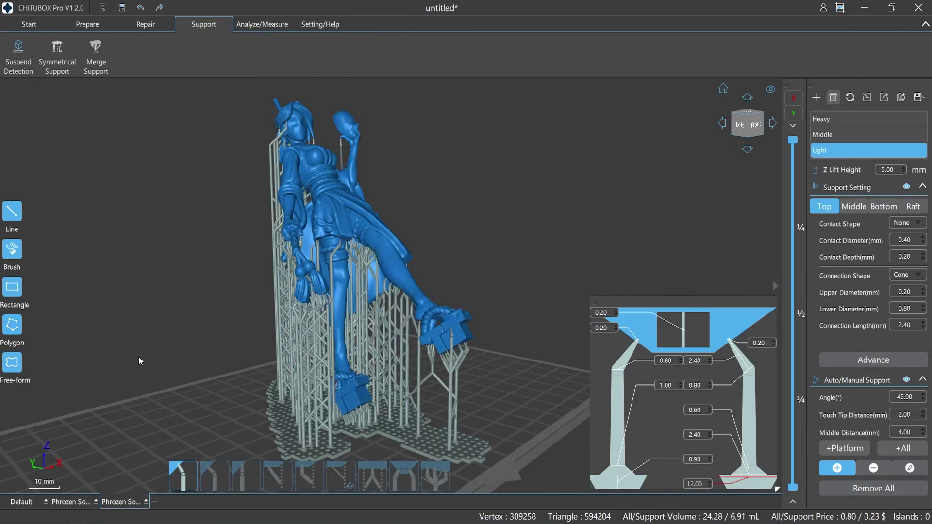
Step: Select the supports between the standing leg and the raised sandal for deletion with a polygon, and clear the selection without deleting
key(d)
click(12, 325)
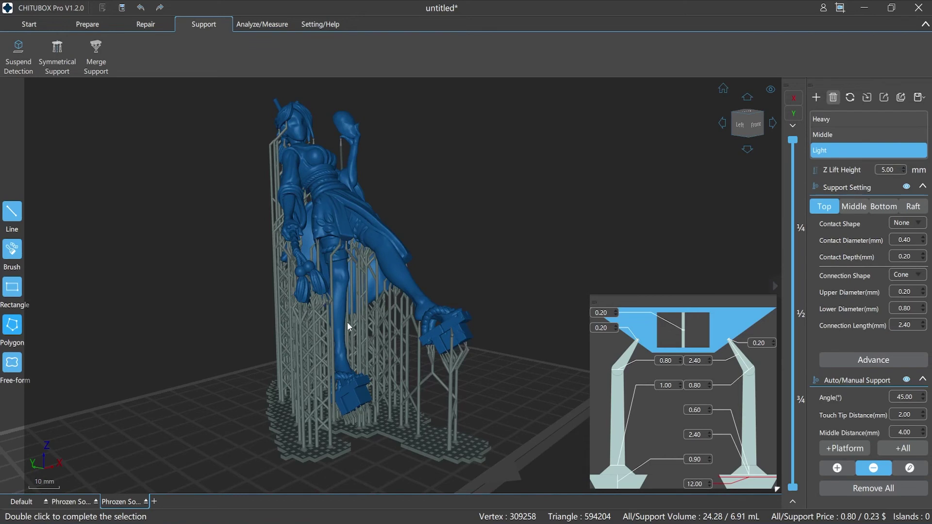
click(342, 307)
click(358, 391)
click(395, 391)
click(449, 374)
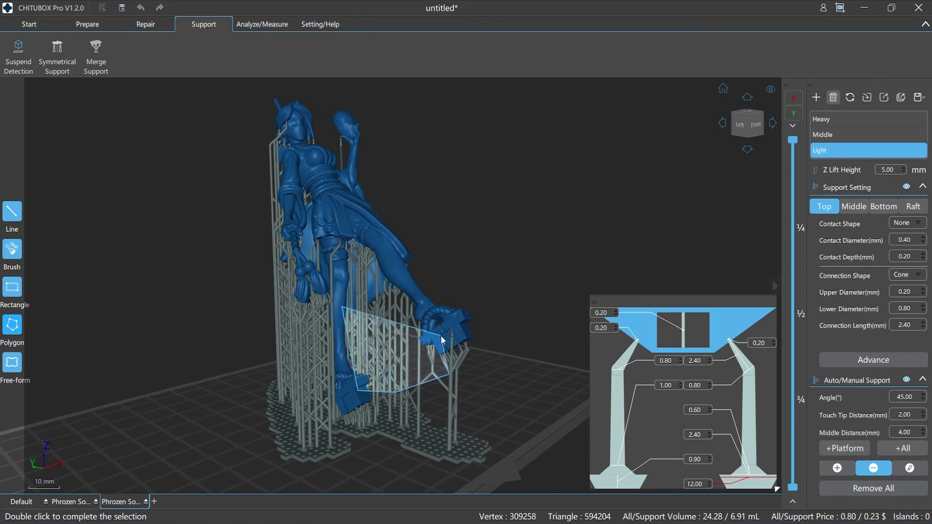
click(443, 340)
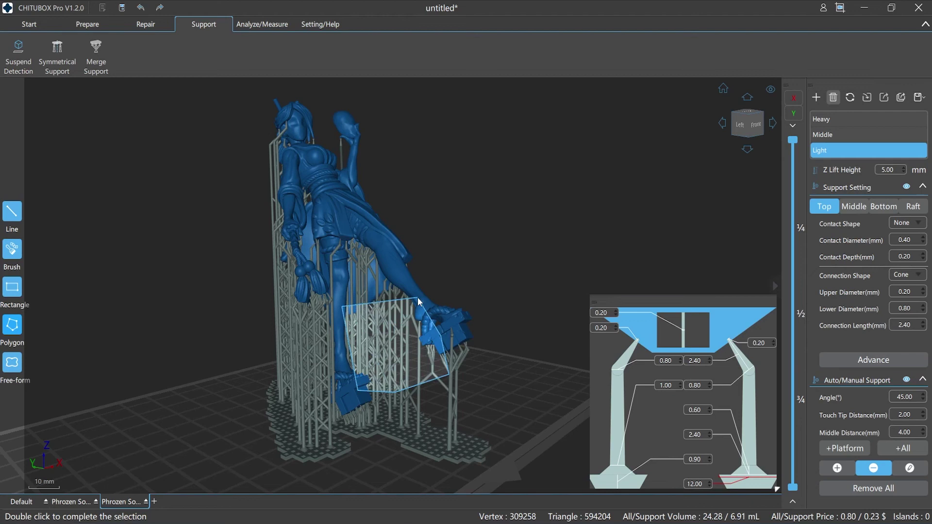
double_click(418, 300)
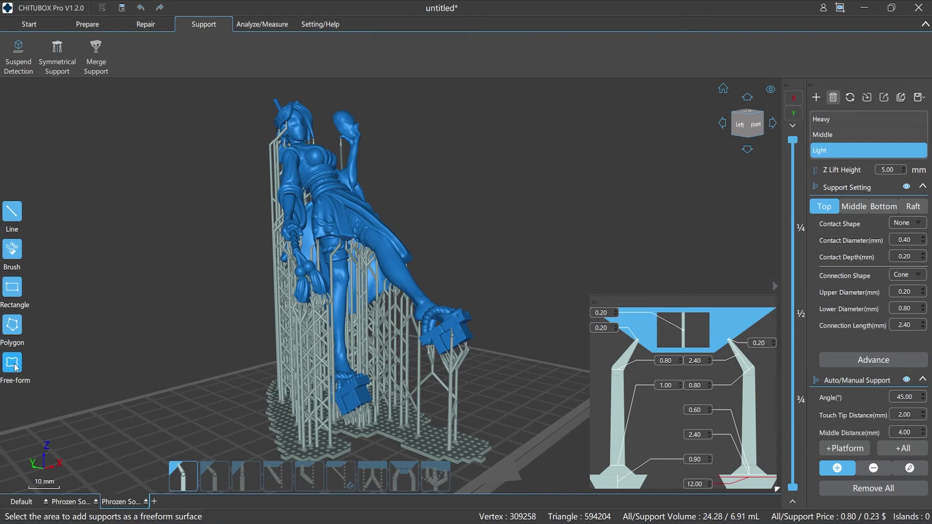
Step: Outline a free-form area around the tassels and the upper standing leg, and clear the marked region
click(16, 368)
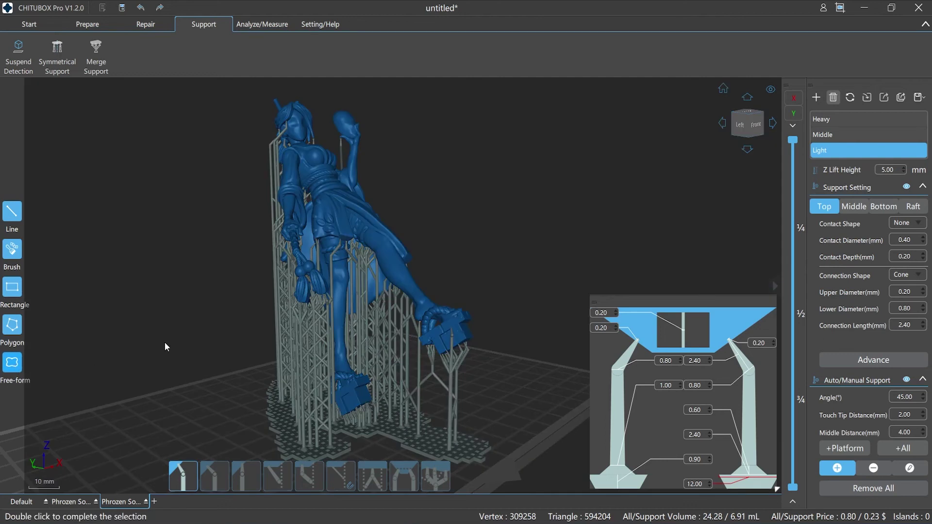
mouse_move(270, 282)
mouse_down()
mouse_move(273, 303)
mouse_move(321, 351)
mouse_move(366, 289)
mouse_move(359, 257)
mouse_move(323, 236)
mouse_move(269, 247)
mouse_up()
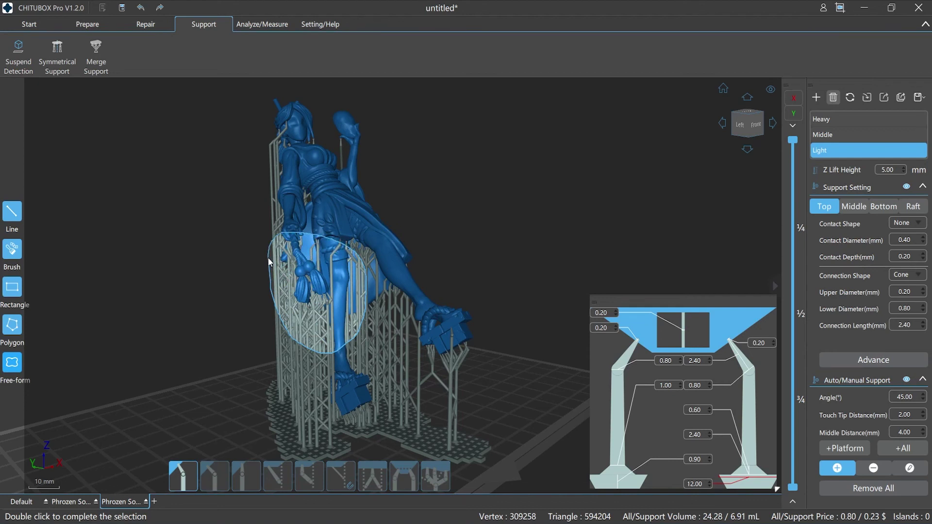
double_click(269, 259)
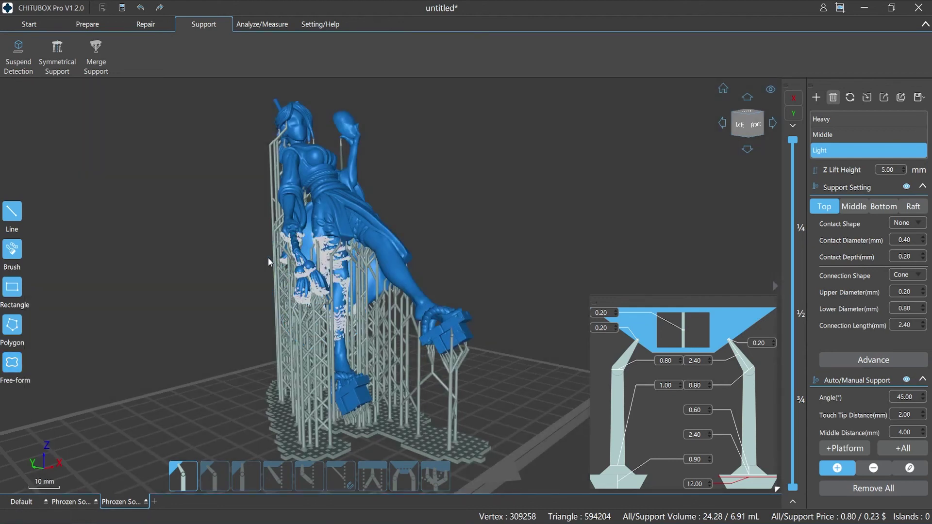
key(Delete)
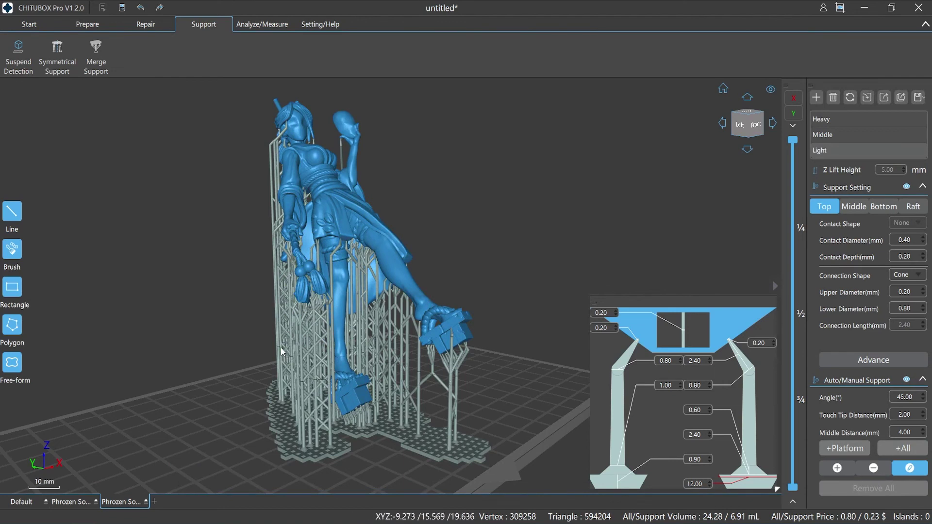
Step: Select several individual support pillars together for editing, from those below the tassels and standing leg across to the raised sandal
ctrl+click(280, 348)
ctrl+click(302, 346)
ctrl+click(331, 350)
ctrl+click(451, 391)
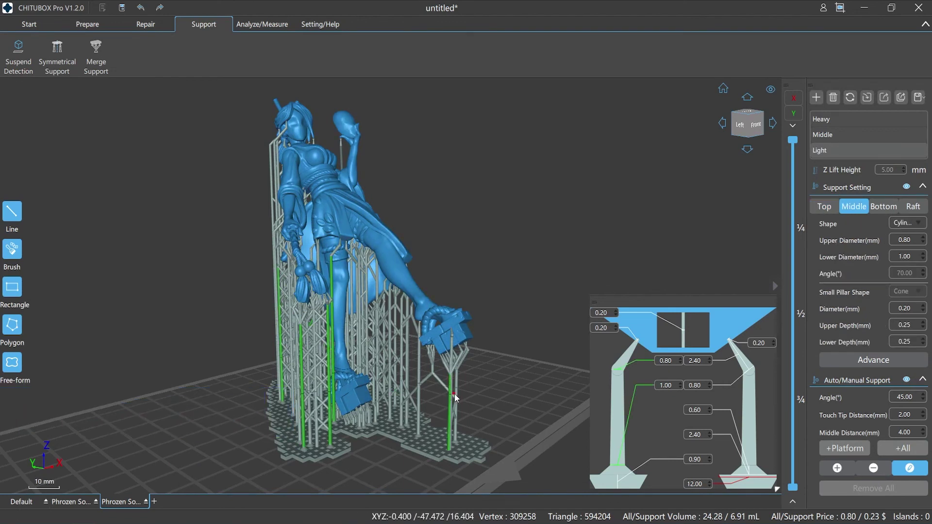
ctrl+click(420, 381)
ctrl+click(406, 367)
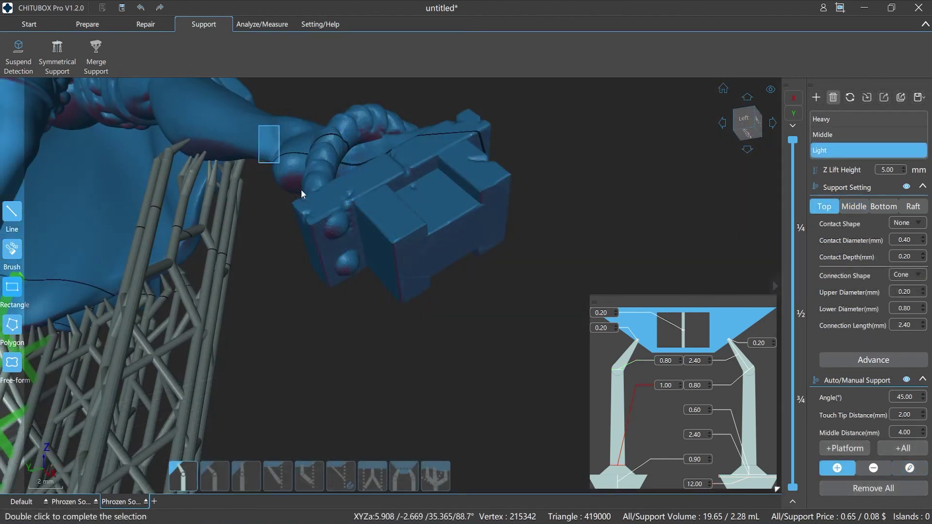
Step: Mark a rectangular area around the raised sandal and generate platform supports in it
drag(301, 190, 576, 308)
click(844, 449)
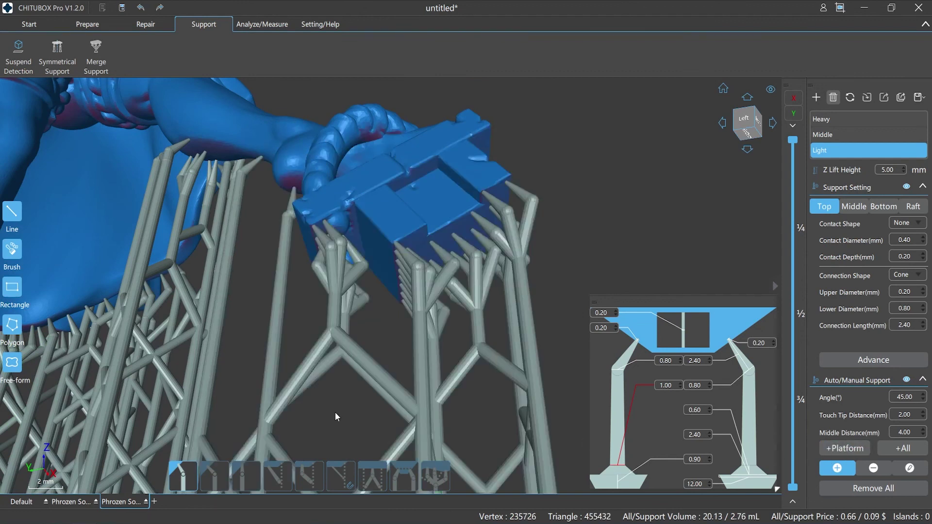
scroll(330, 409, down, 8)
middle_drag(472, 321, 631, 249)
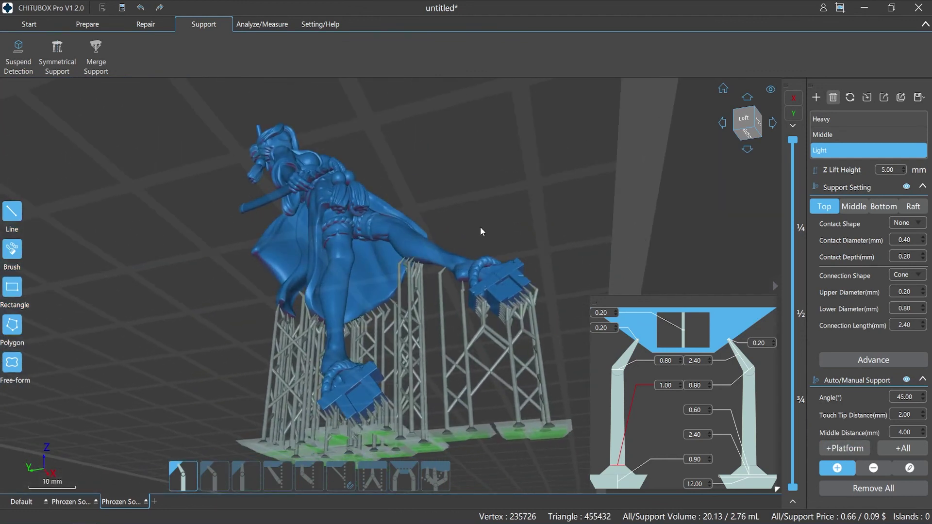
Step: Outline a polygon area from below around the figure's head, hands, tassels and thighs as the region for additional supports
scroll(332, 189, up, 8)
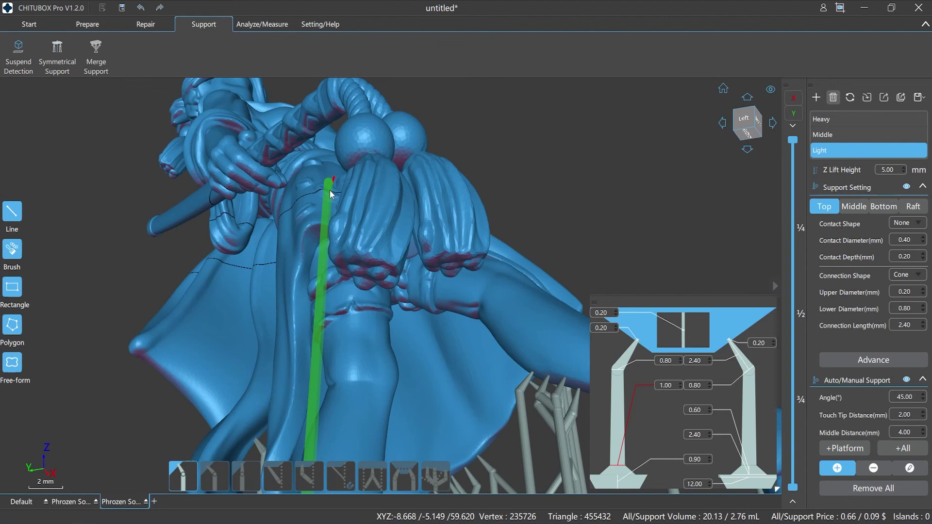
drag(579, 223, 578, 199)
click(13, 328)
click(206, 277)
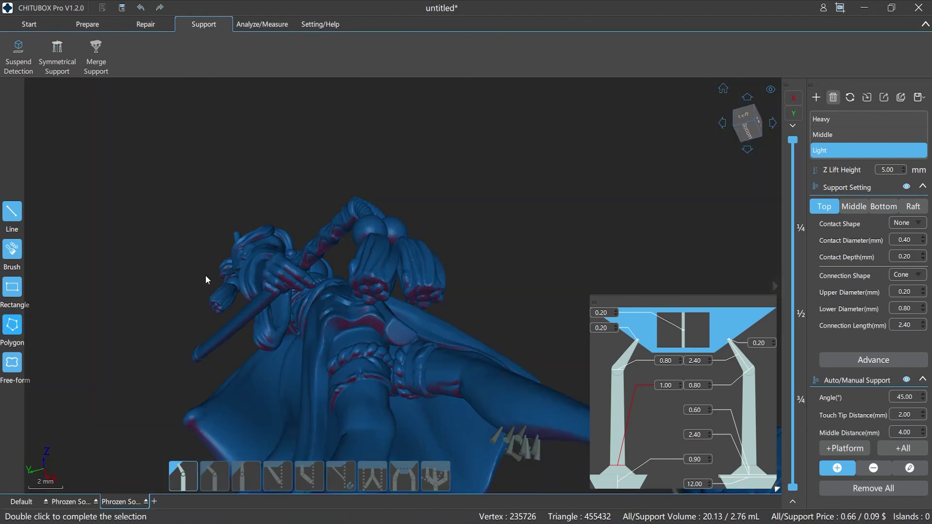
click(248, 387)
click(322, 418)
click(425, 424)
click(536, 389)
click(521, 280)
click(486, 225)
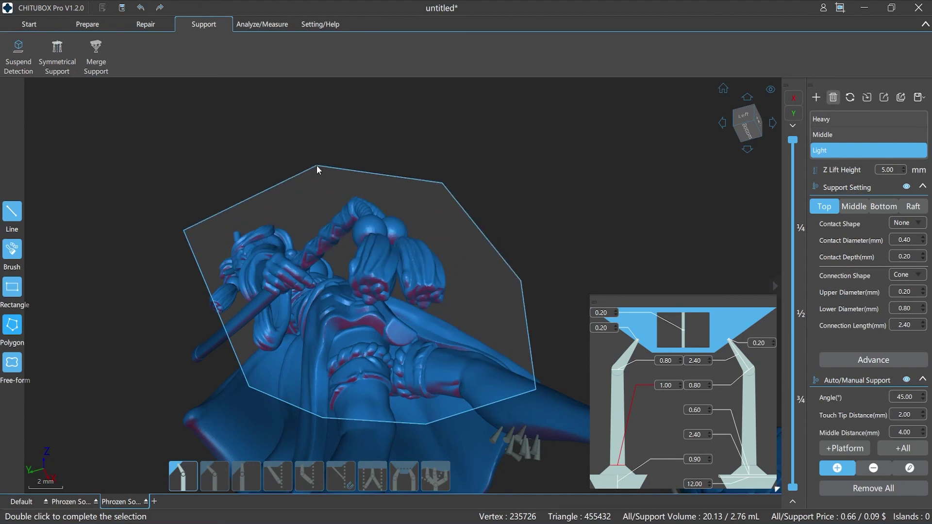
double_click(316, 165)
Step: Generate platform supports in the marked polygon area and inspect the figure from the side
click(845, 449)
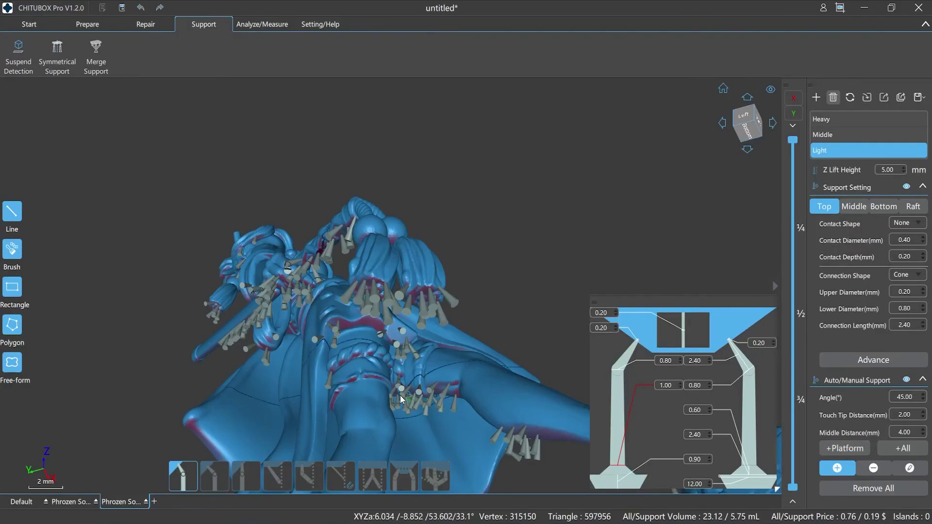
scroll(454, 386, down, 4)
right_drag(533, 295, 525, 330)
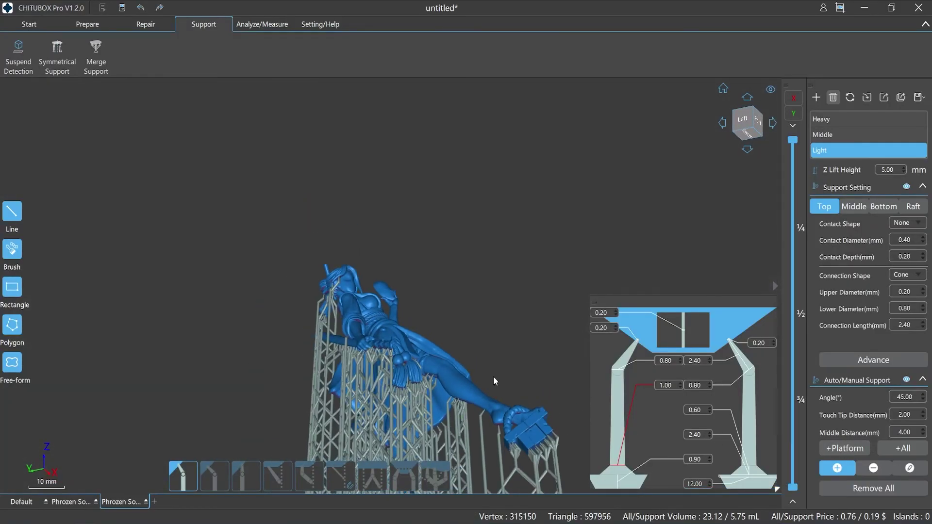